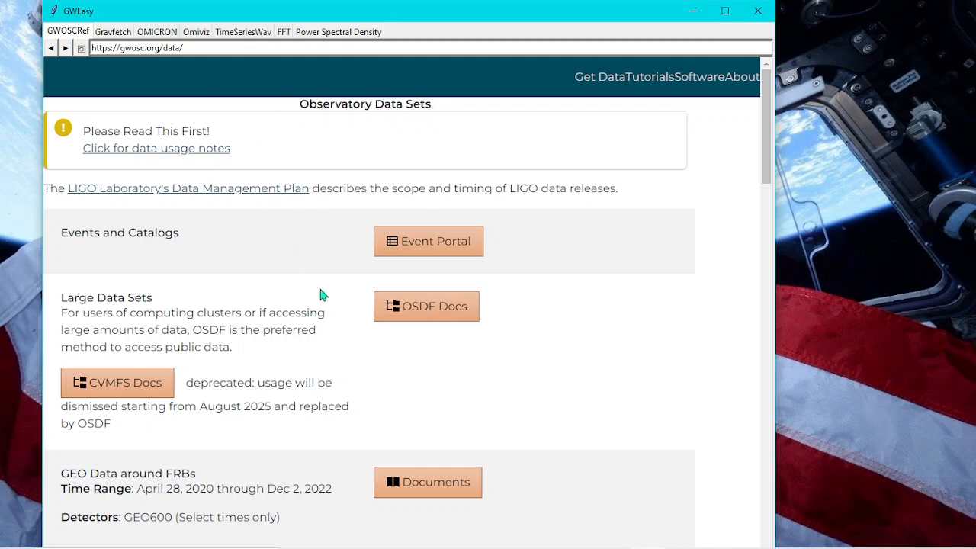
Look through the GWOSC observatory data sets, from the event portal to the O3a and auxiliary data releases
{"action": "scroll", "coordinate": [276, 273], "scroll_direction": "down", "scroll_amount": 1}
{"action": "scroll", "coordinate": [276, 273], "scroll_direction": "down", "scroll_amount": 3}
{"action": "scroll", "coordinate": [276, 273], "scroll_direction": "up", "scroll_amount": 3}
{"action": "scroll", "coordinate": [276, 273], "scroll_direction": "down", "scroll_amount": 15}
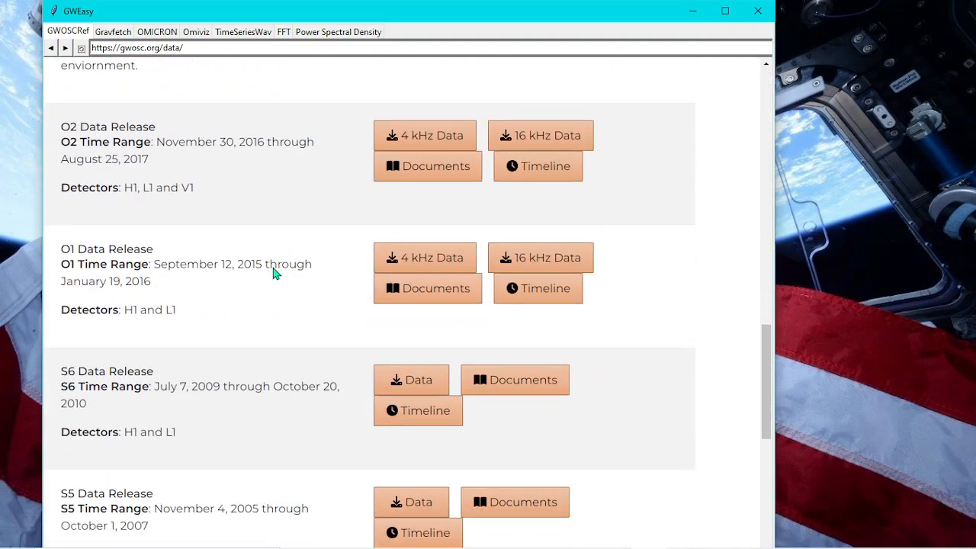
{"action": "scroll", "coordinate": [276, 273], "scroll_direction": "up", "scroll_amount": 15}
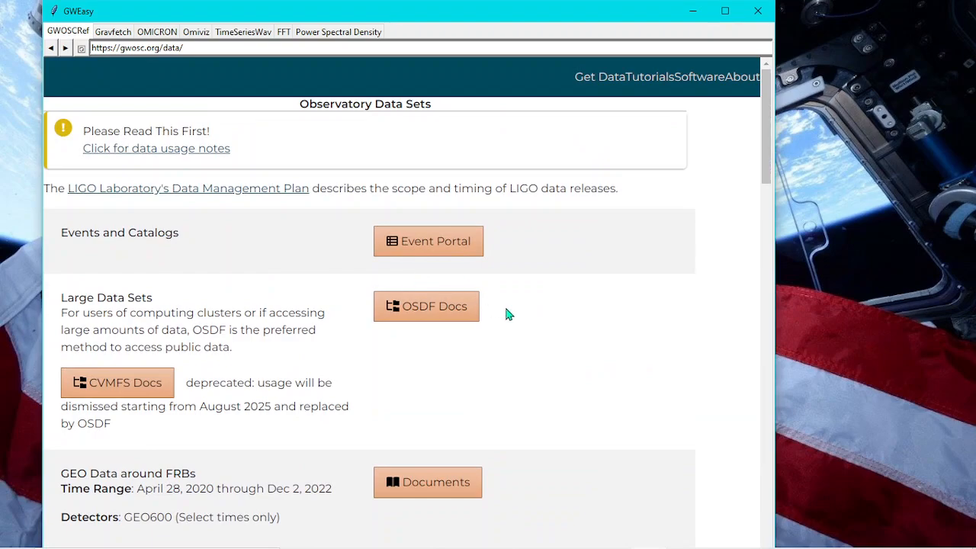
{"action": "scroll", "coordinate": [505, 308], "scroll_direction": "down", "scroll_amount": 1}
{"action": "scroll", "coordinate": [336, 314], "scroll_direction": "down", "scroll_amount": 3}
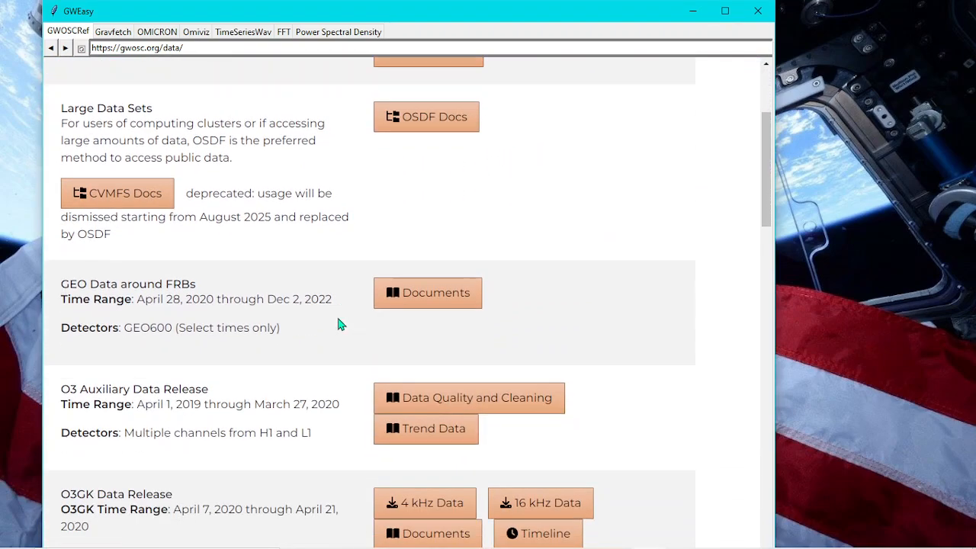
{"action": "scroll", "coordinate": [273, 310], "scroll_direction": "down", "scroll_amount": 4}
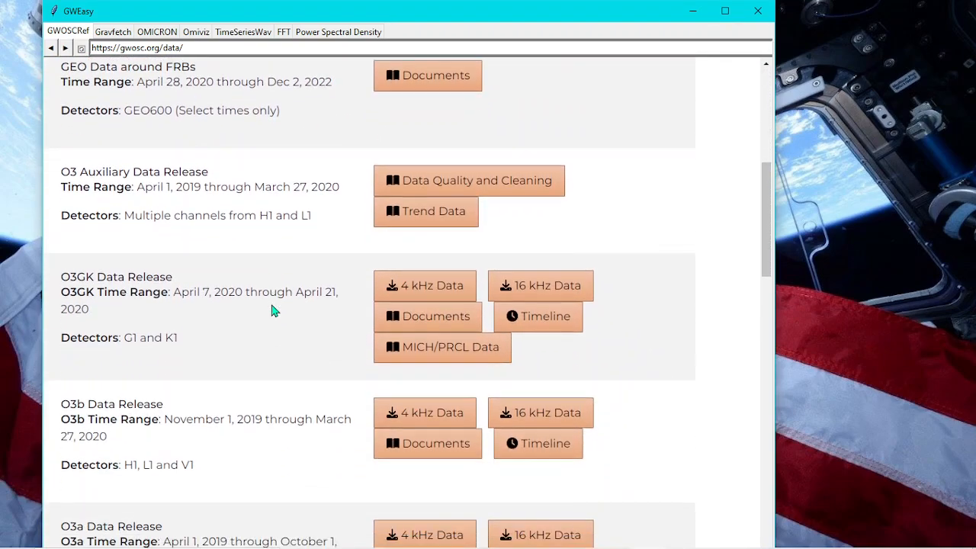
{"action": "scroll", "coordinate": [272, 310], "scroll_direction": "down", "scroll_amount": 1}
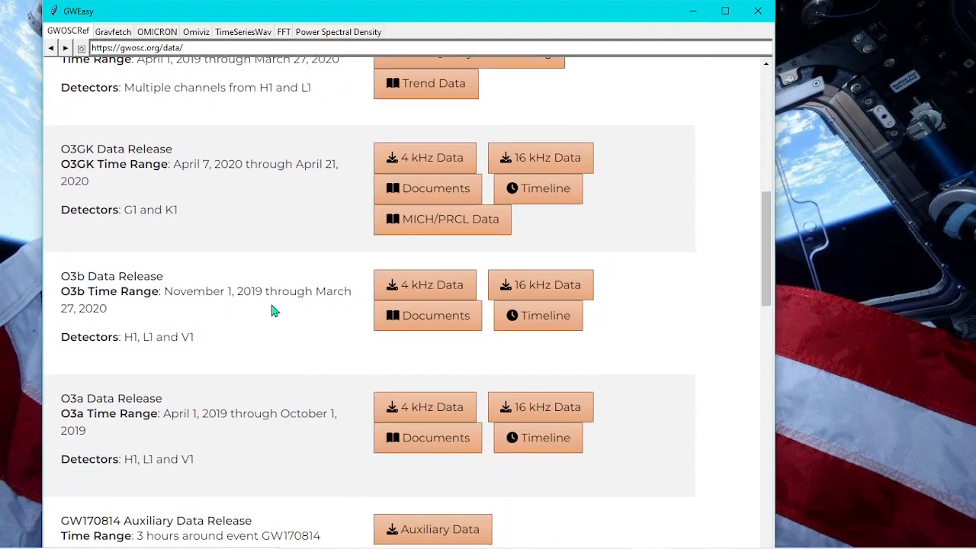
{"action": "scroll", "coordinate": [334, 325], "scroll_direction": "down", "scroll_amount": 2}
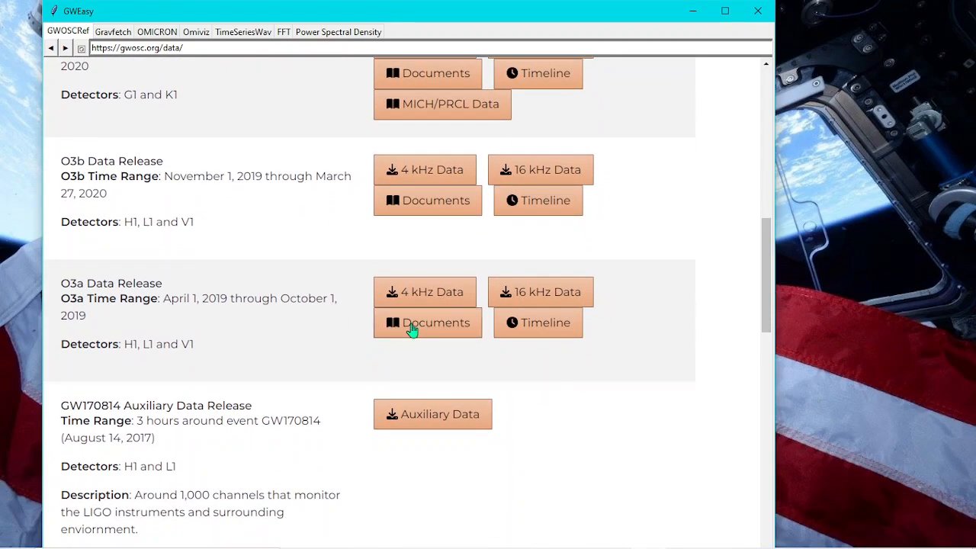
Read the O3a Data Release documentation through to the representative PSD plots, returning to the data set list
{"action": "left_click", "coordinate": [334, 324]}
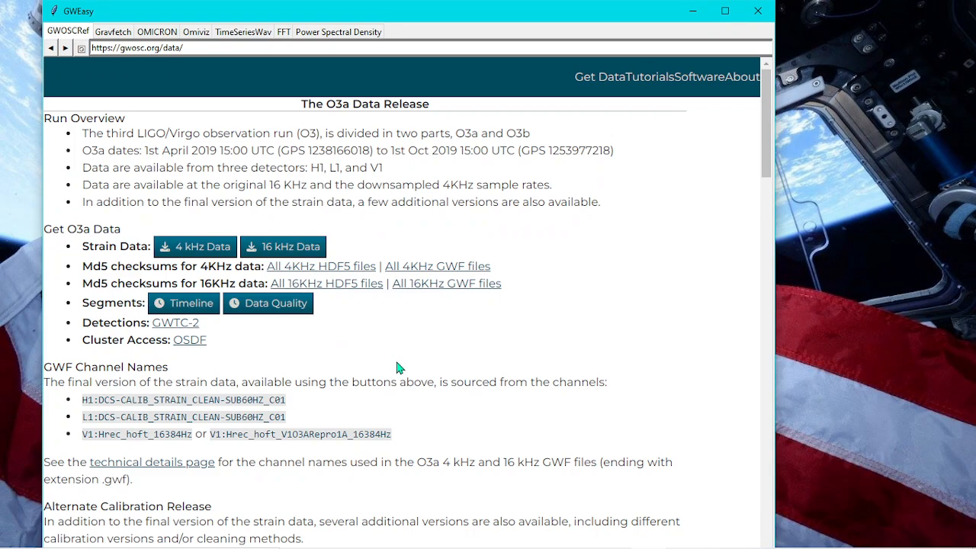
{"action": "scroll", "coordinate": [397, 368], "scroll_direction": "down", "scroll_amount": 5}
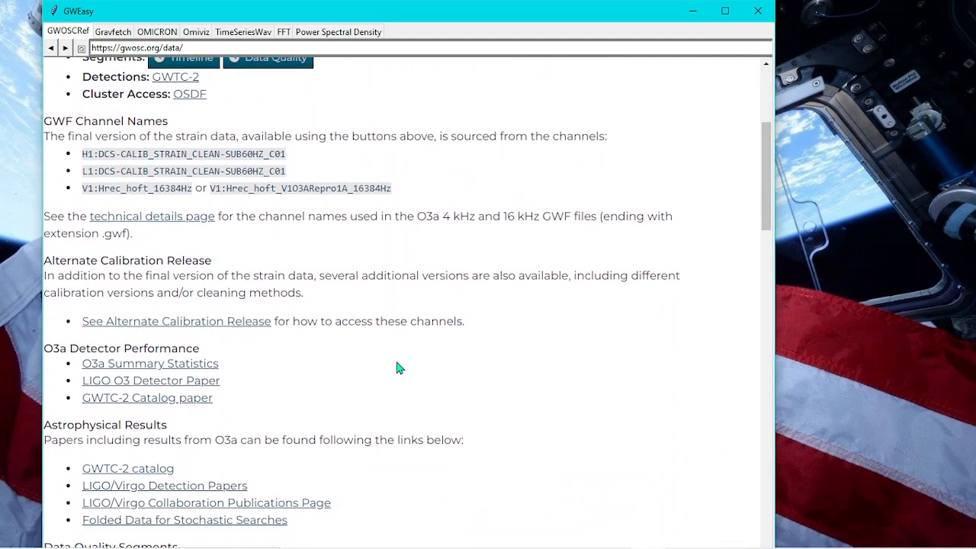
{"action": "scroll", "coordinate": [396, 368], "scroll_direction": "down", "scroll_amount": 1}
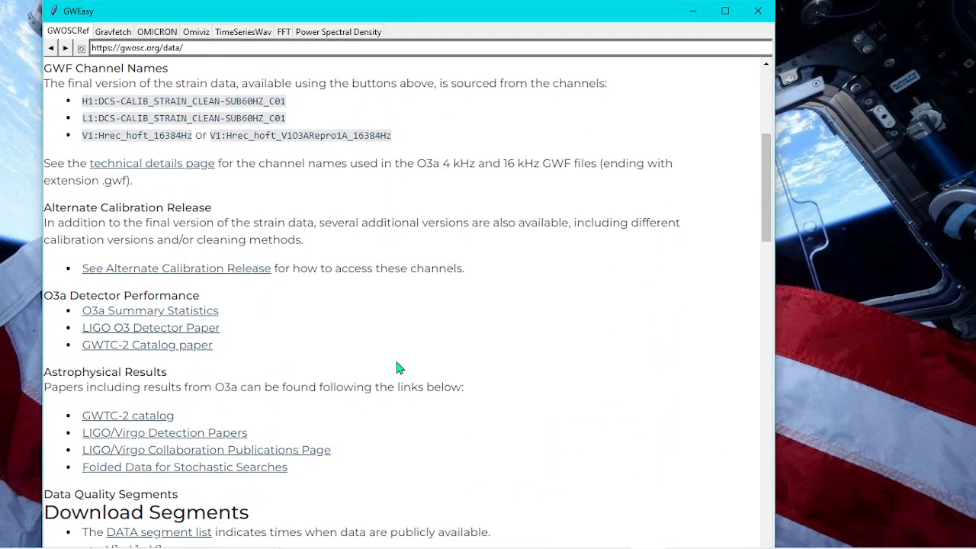
{"action": "scroll", "coordinate": [396, 363], "scroll_direction": "down", "scroll_amount": 4}
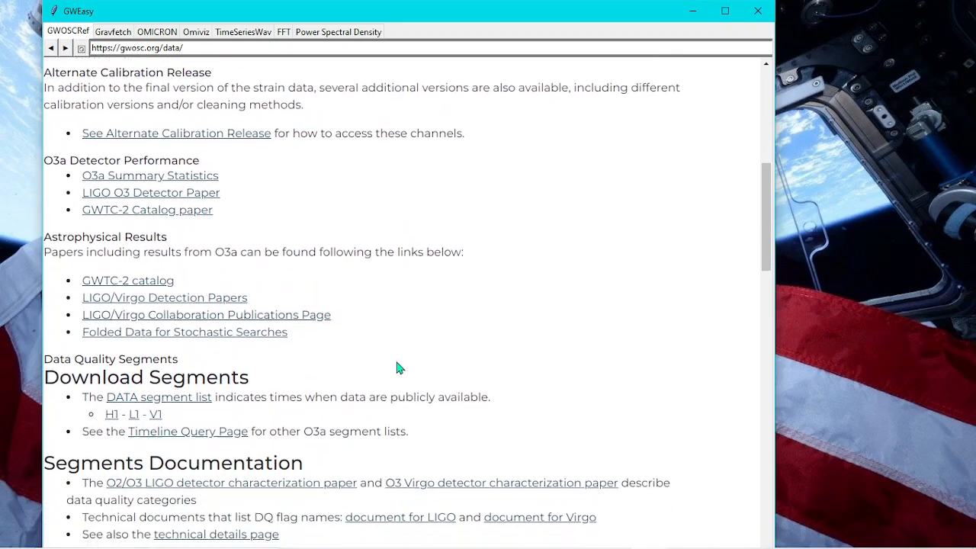
{"action": "scroll", "coordinate": [396, 363], "scroll_direction": "down", "scroll_amount": 10}
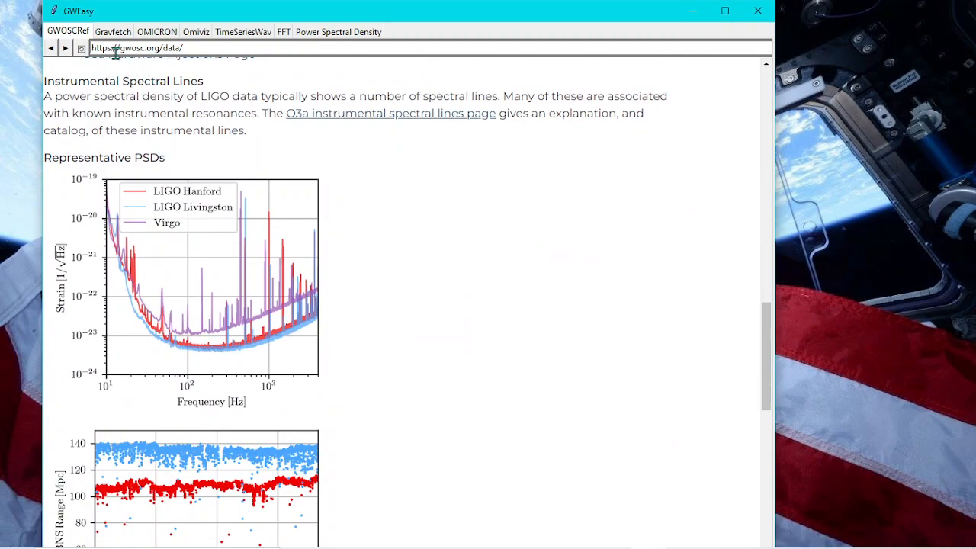
{"action": "left_click", "coordinate": [51, 48]}
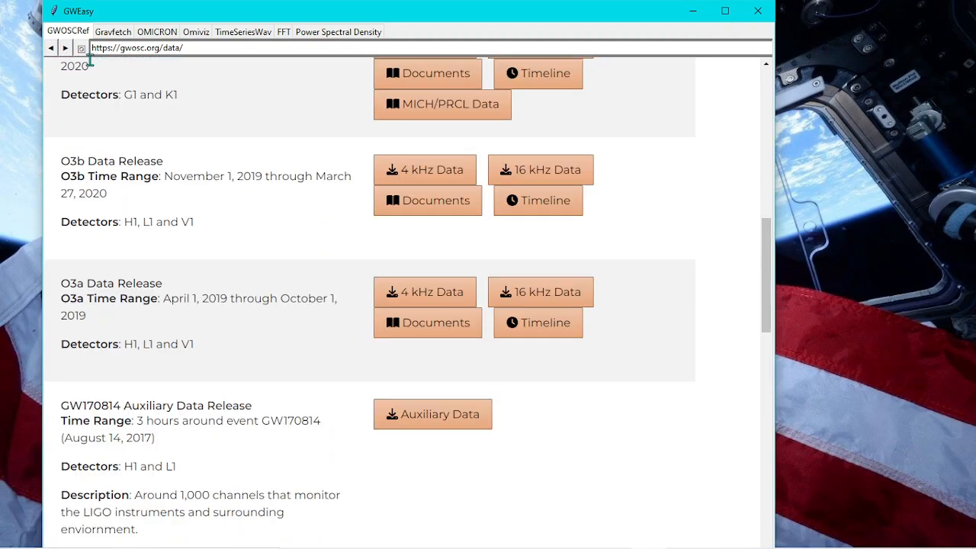
In a maximized window, load test.csv from the Desktop's ref folder as the Gravfetch time CSV
{"action": "left_click", "coordinate": [115, 32]}
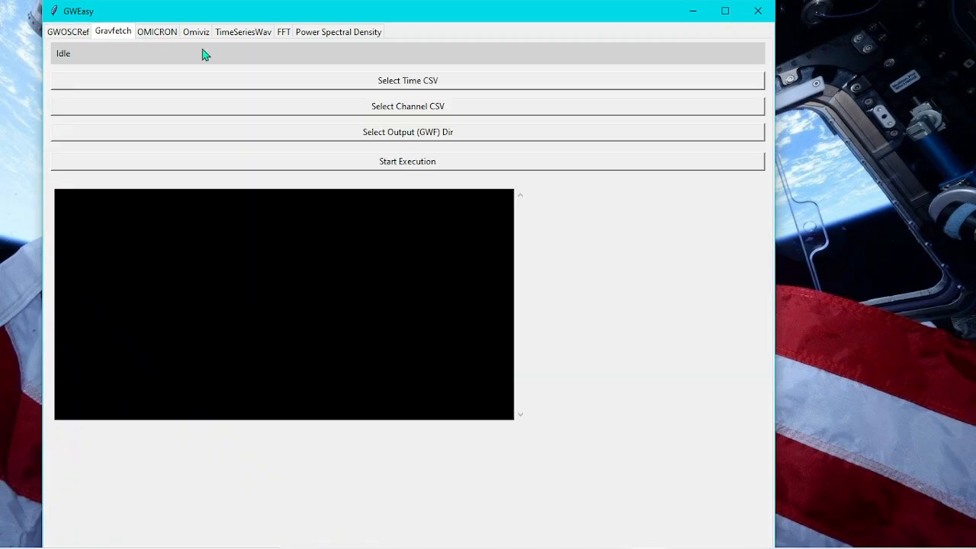
{"action": "left_click_drag", "start_coordinate": [446, 25], "coordinate": [475, 5]}
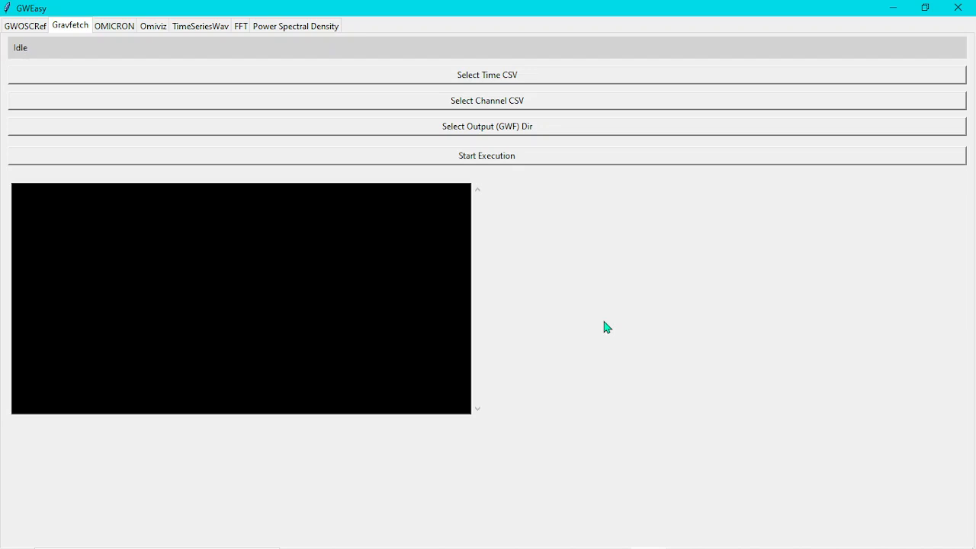
{"action": "left_click", "coordinate": [524, 76]}
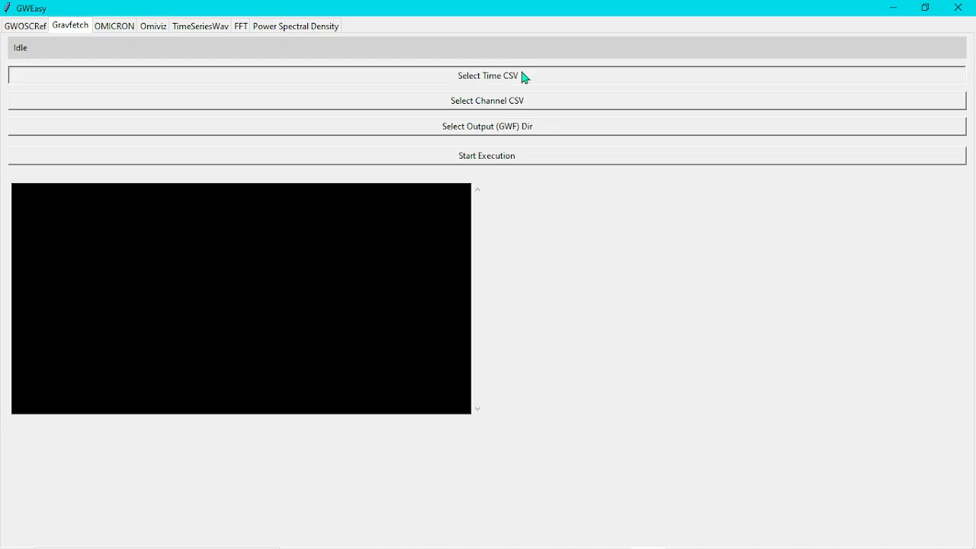
{"action": "double_click", "coordinate": [305, 283]}
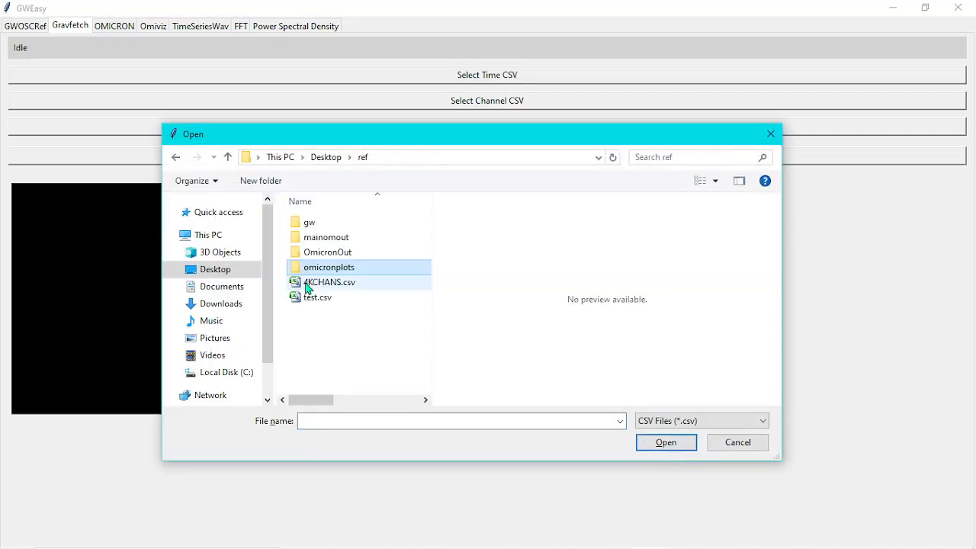
{"action": "left_click", "coordinate": [317, 299]}
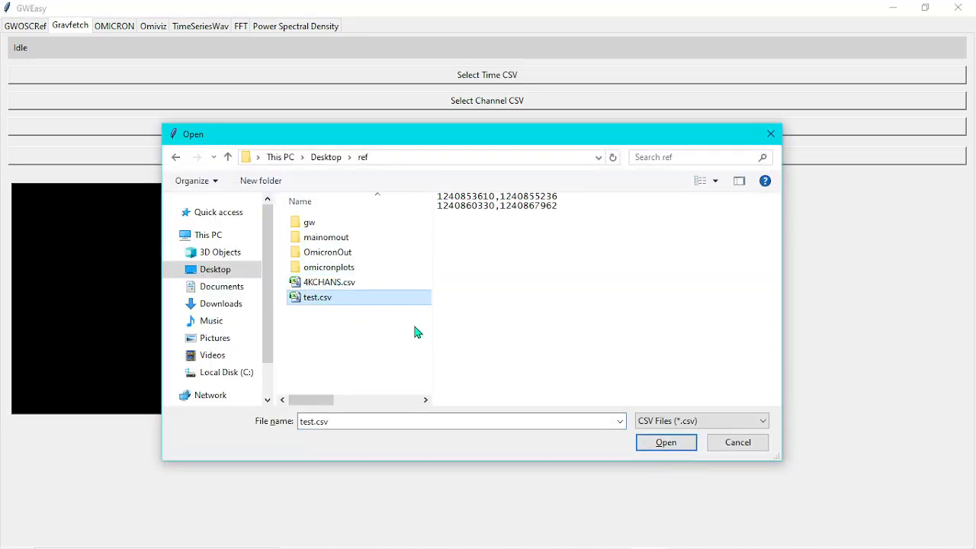
{"action": "left_click", "coordinate": [553, 205]}
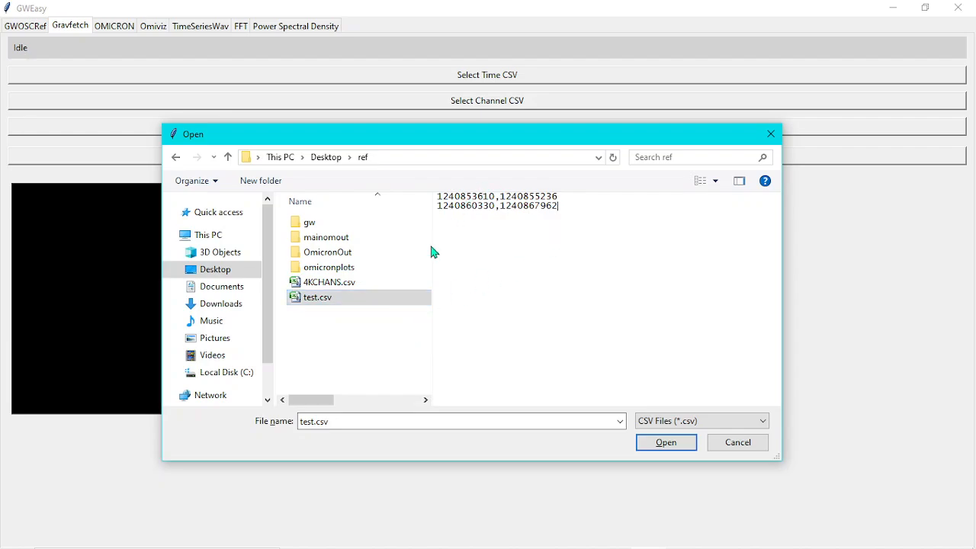
{"action": "left_click", "coordinate": [359, 299]}
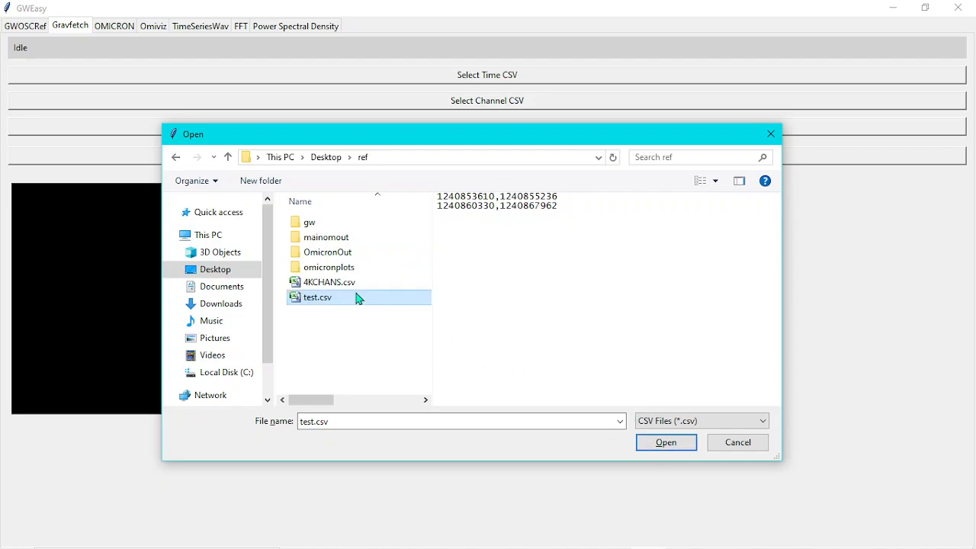
{"action": "left_click", "coordinate": [655, 444]}
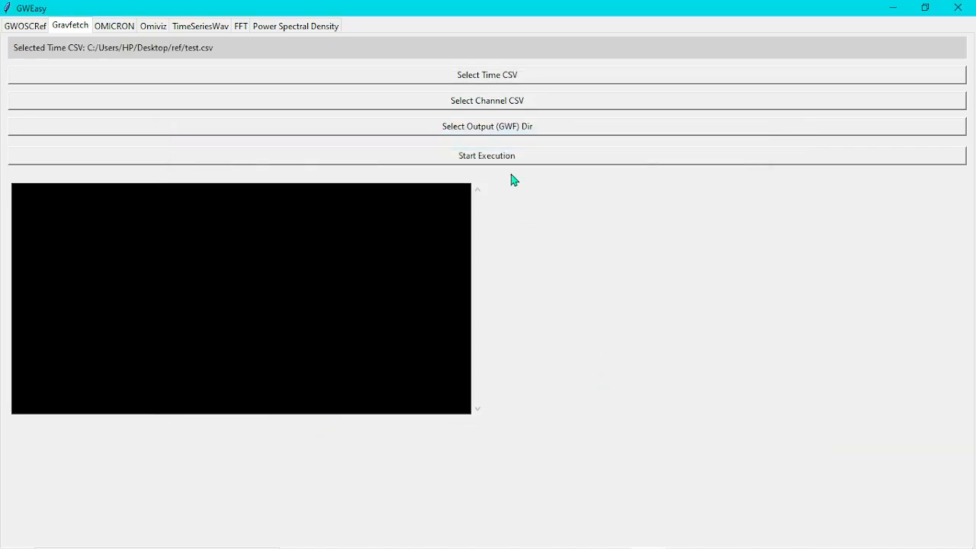
Load 4KCHANS.csv from the ref folder as the Gravfetch channel CSV
{"action": "left_click", "coordinate": [502, 102]}
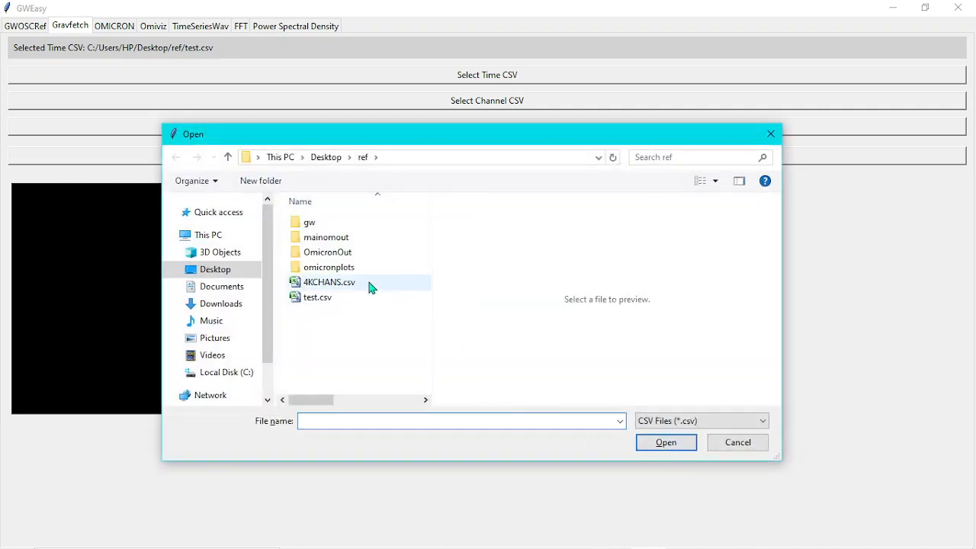
{"action": "left_click", "coordinate": [368, 284]}
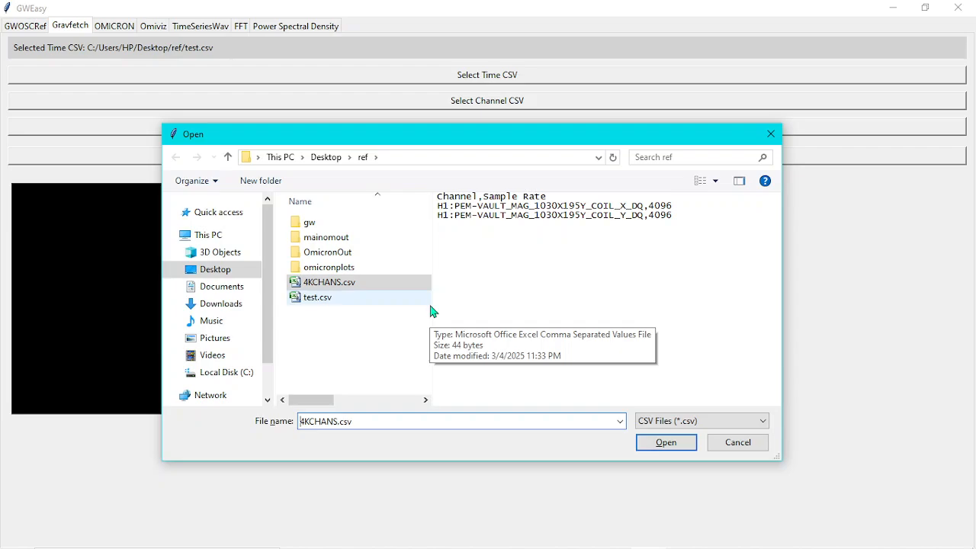
{"action": "left_click", "coordinate": [666, 449]}
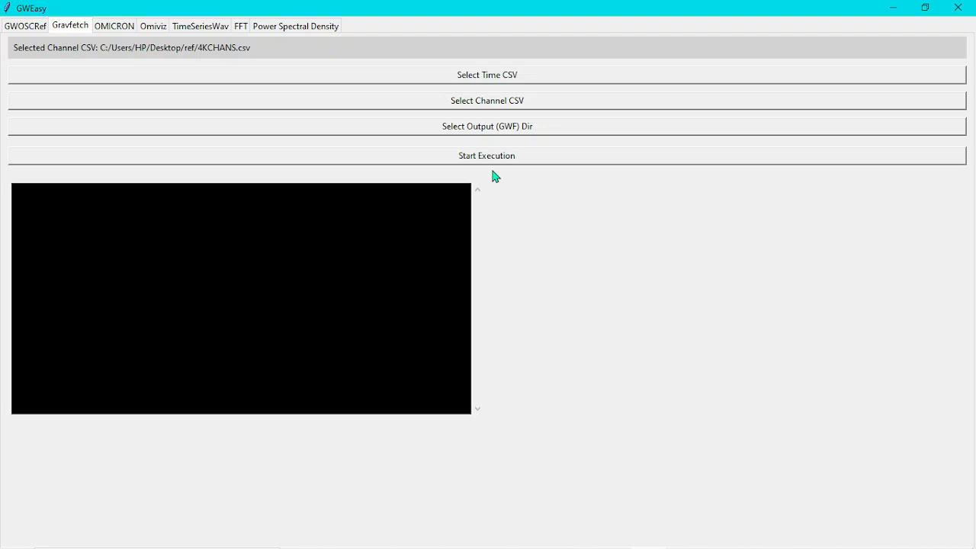
Create a folder named testgwf inside ref and set it as the GWF output directory
{"action": "left_click", "coordinate": [461, 137]}
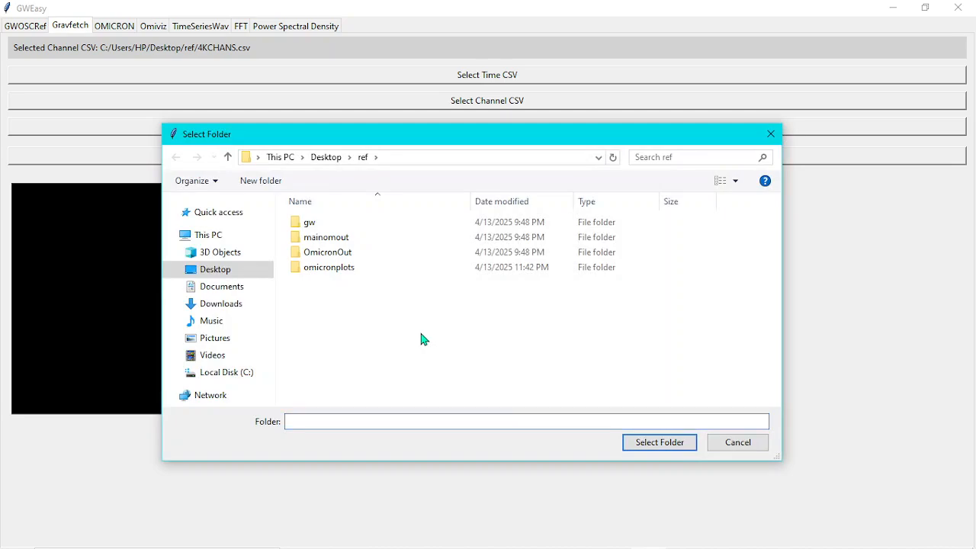
{"action": "left_click", "coordinate": [278, 183]}
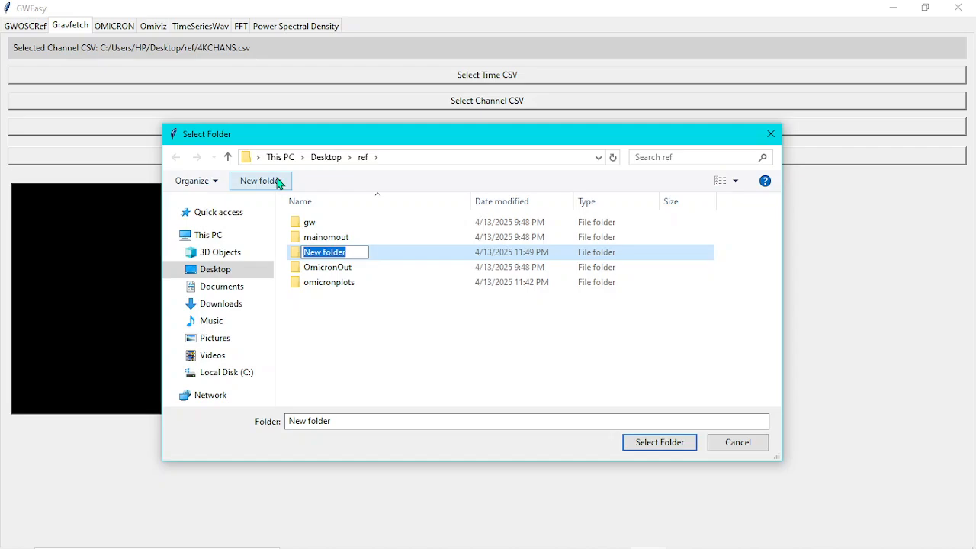
{"action": "type", "text": "testgwf"}
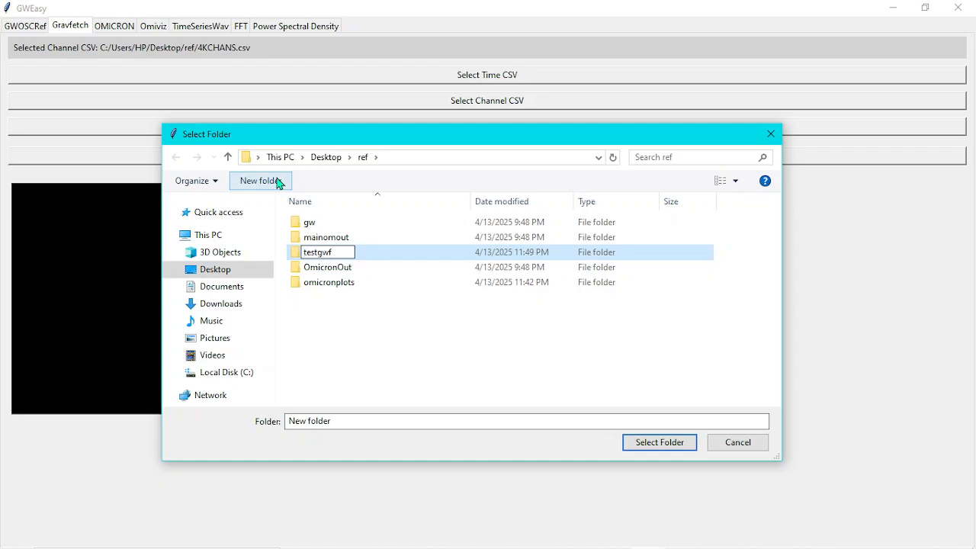
{"action": "key", "text": "Return"}
{"action": "left_click", "coordinate": [661, 443]}
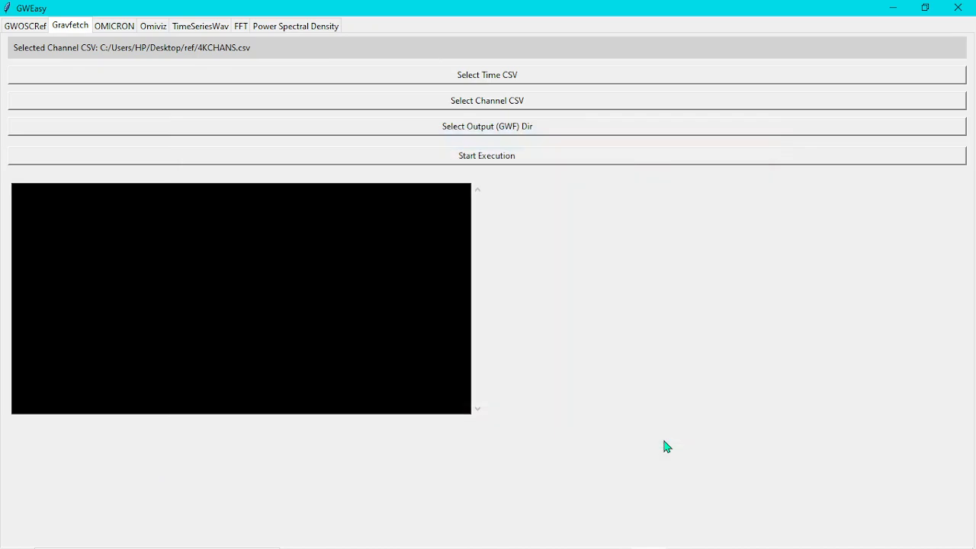
Start the Gravfetch execution and check its log output
{"action": "left_click", "coordinate": [500, 162]}
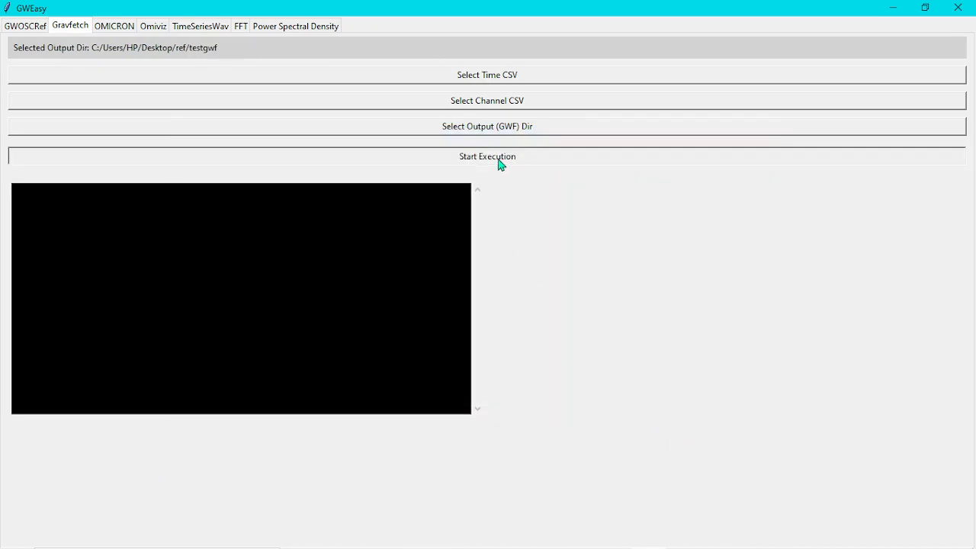
{"action": "left_click", "coordinate": [113, 30]}
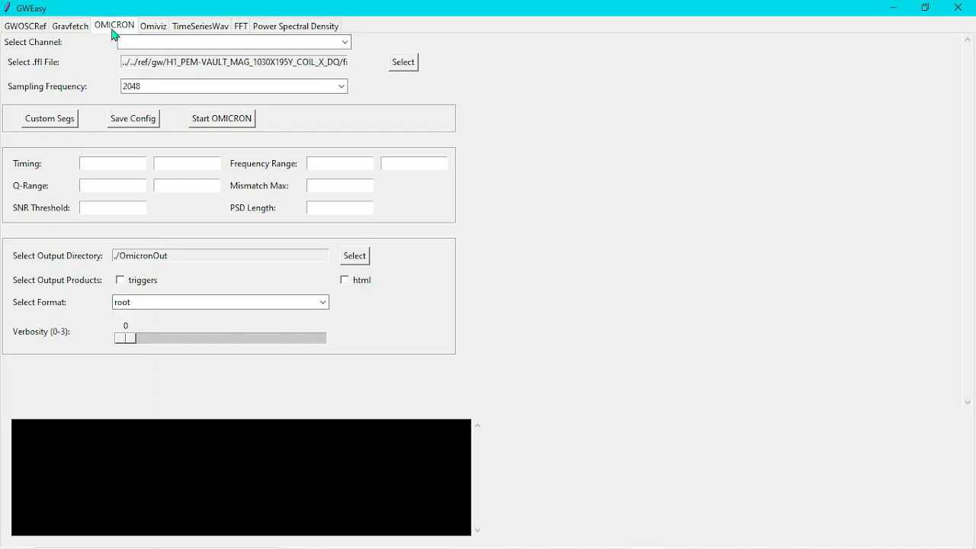
{"action": "left_click", "coordinate": [86, 29]}
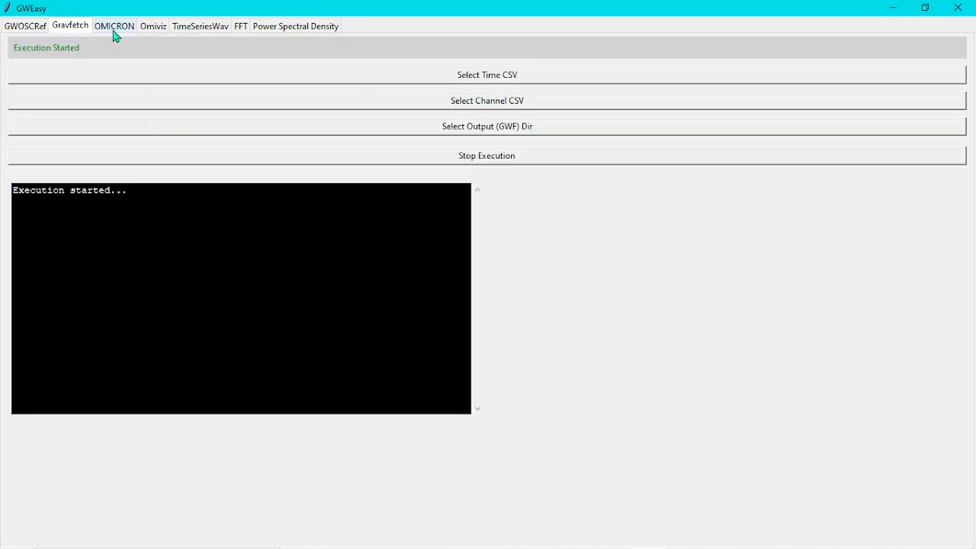
Set the OMICRON channel to H1:PEM-VAULT_MAG_1030X195Y_COIL_X_DQ with a sampling frequency of 2048
{"action": "left_click", "coordinate": [113, 30]}
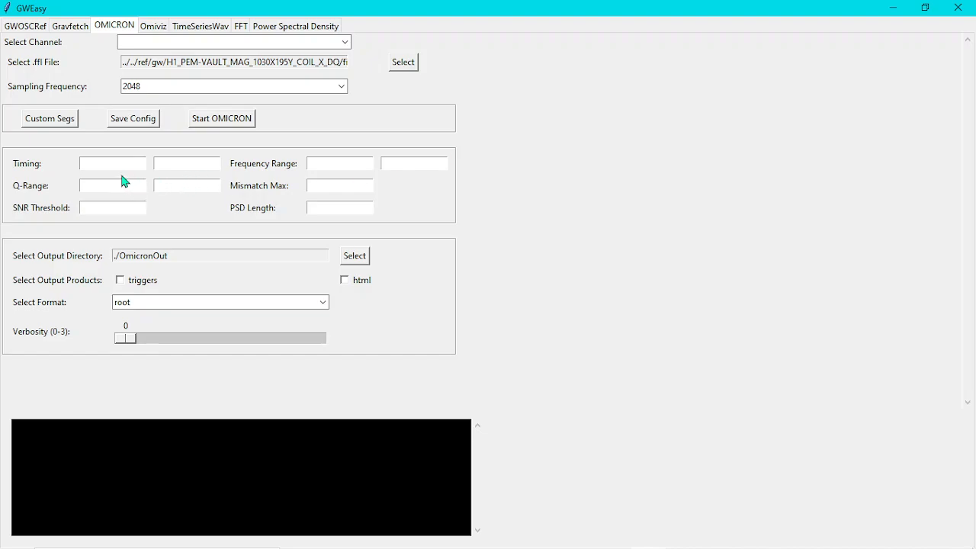
{"action": "left_click", "coordinate": [345, 44]}
{"action": "left_click", "coordinate": [338, 57]}
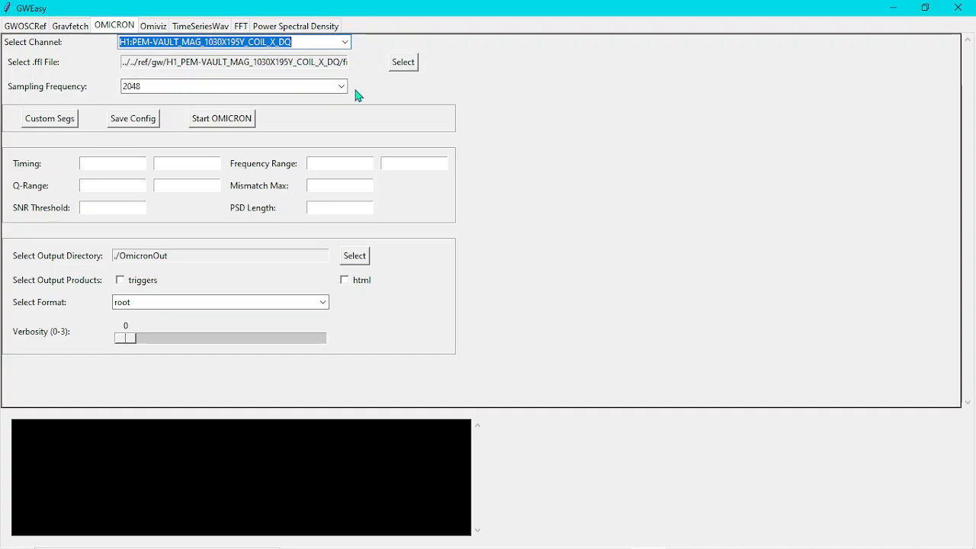
{"action": "left_click", "coordinate": [347, 90]}
{"action": "left_click", "coordinate": [347, 93]}
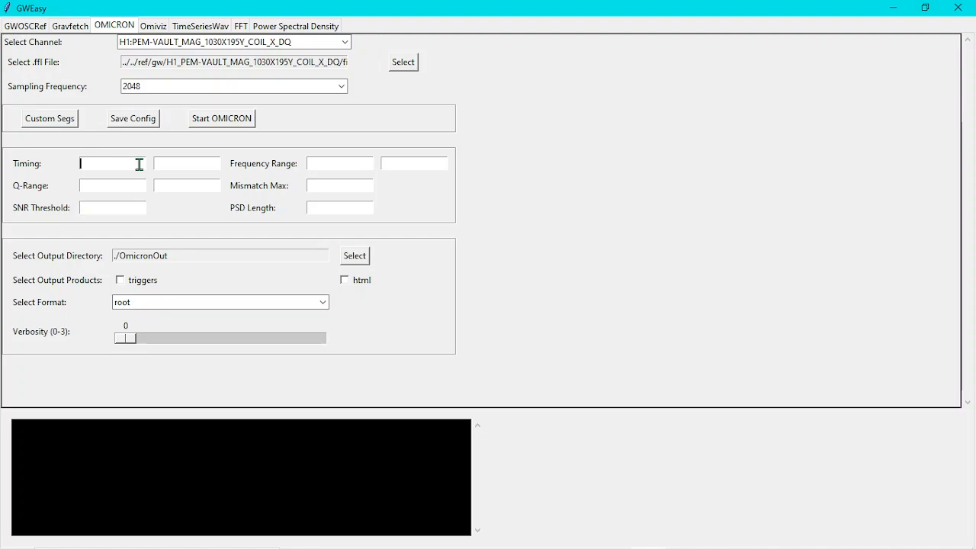
Set the OMICRON timing to 64 and 4 and the frequency range to 16–1000
{"action": "type", "text": "64"}
{"action": "key", "text": "Tab"}
{"action": "type", "text": "4"}
{"action": "key", "text": "Tab"}
{"action": "type", "text": "16"}
{"action": "key", "text": "Tab"}
{"action": "type", "text": "100"}
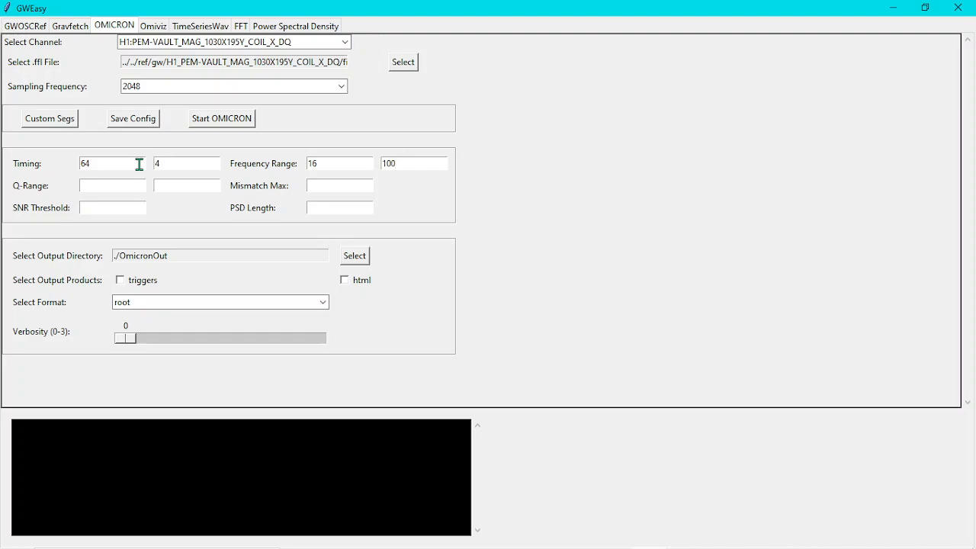
{"action": "key", "text": "Tab"}
{"action": "key", "text": "shift+Tab"}
{"action": "key", "text": "BackSpace"}
{"action": "type", "text": "1000"}
Set the Q-range to 4–100 and the maximum mismatch to 0.3
{"action": "key", "text": "Tab"}
{"action": "type", "text": "4"}
{"action": "key", "text": "Tab"}
{"action": "type", "text": "100"}
{"action": "key", "text": "Tab"}
{"action": "type", "text": "0.3"}
Set the SNR threshold to 5.0 and the PSD length to 300
{"action": "key", "text": "Tab"}
{"action": "type", "text": "5.5"}
{"action": "key", "text": "BackSpace"}
{"action": "type", "text": "0"}
{"action": "key", "text": "Tab"}
{"action": "type", "text": "300"}
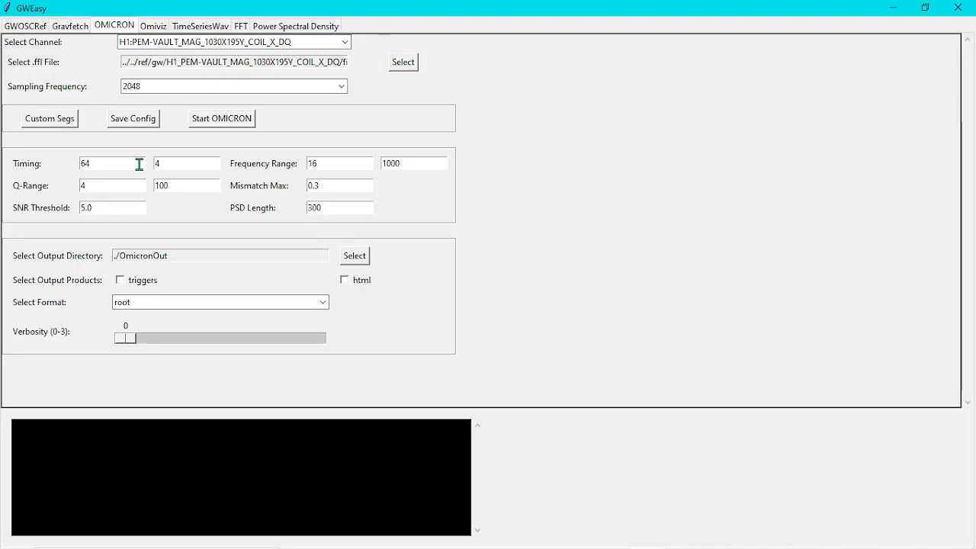
Enable both the triggers and html output products for the OMICRON run
{"action": "key", "text": "Tab"}
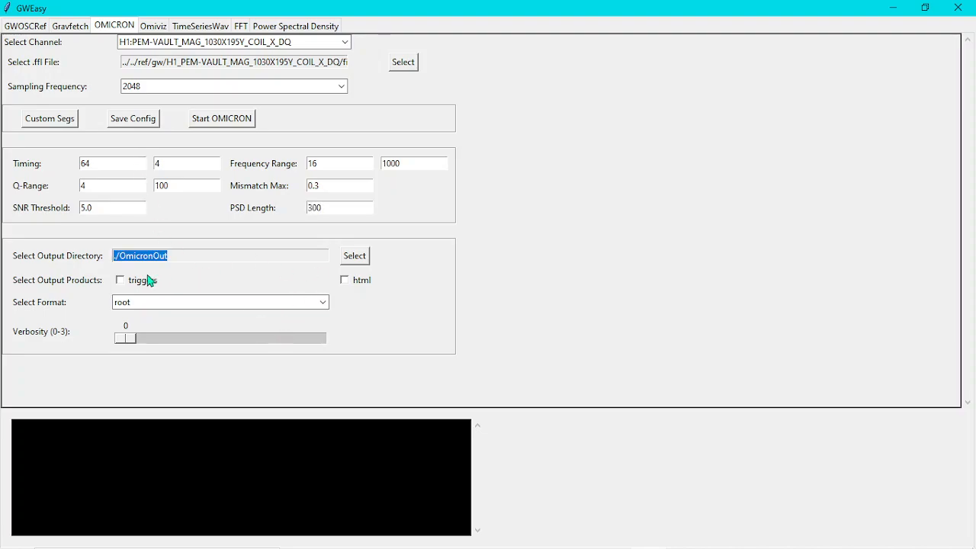
{"action": "key", "text": "Tab"}
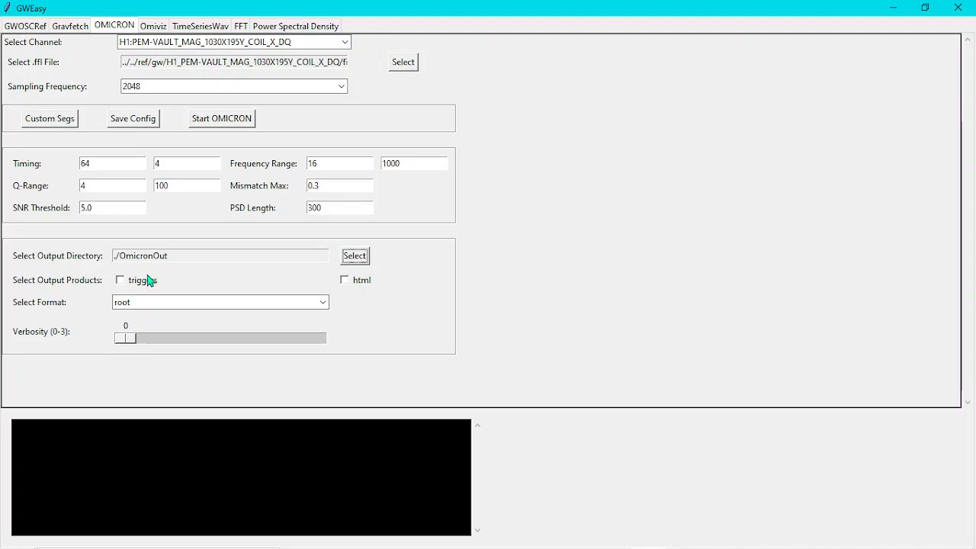
{"action": "left_click", "coordinate": [145, 280]}
{"action": "left_click", "coordinate": [364, 285]}
Set the OMICRON output format to hdf5 and the verbosity to 2
{"action": "left_click", "coordinate": [213, 305]}
{"action": "left_click", "coordinate": [324, 302]}
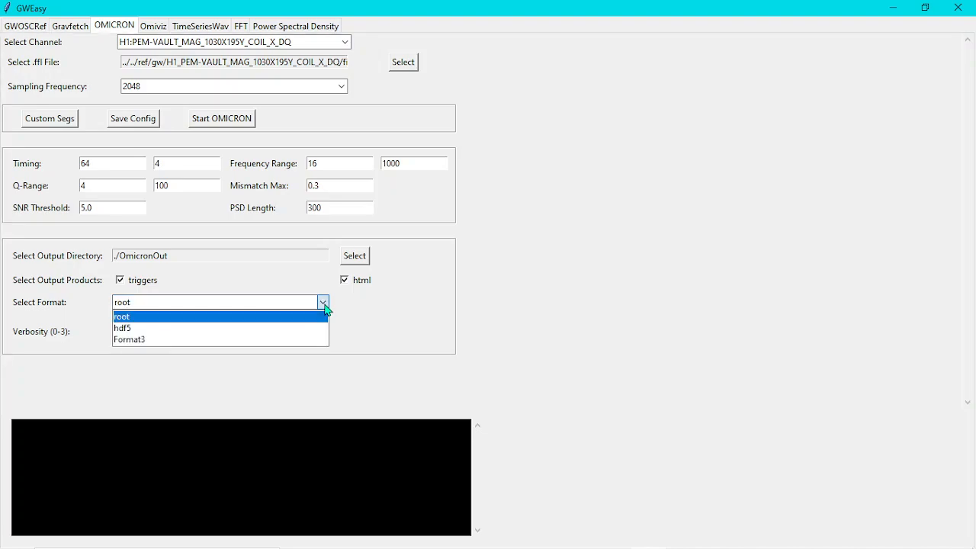
{"action": "left_click", "coordinate": [302, 329]}
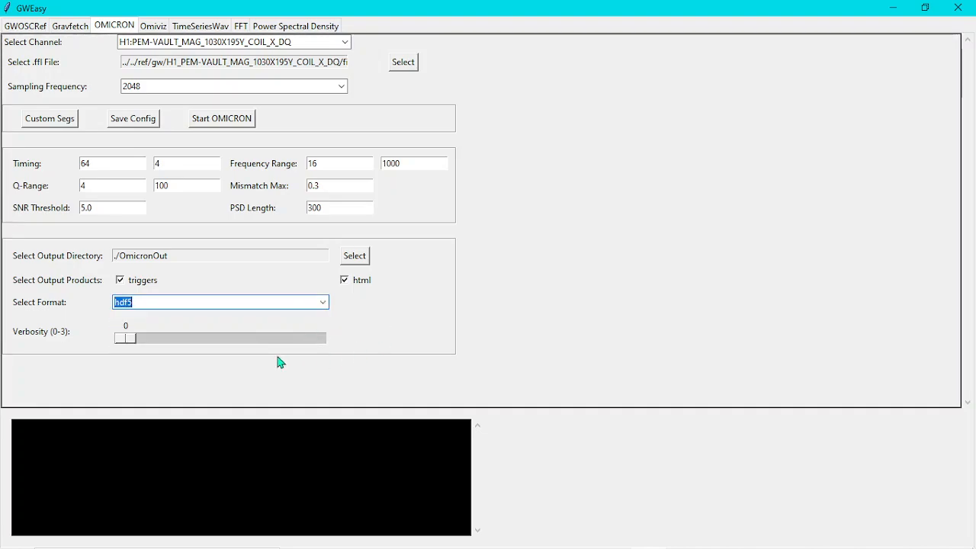
{"action": "left_click", "coordinate": [213, 340]}
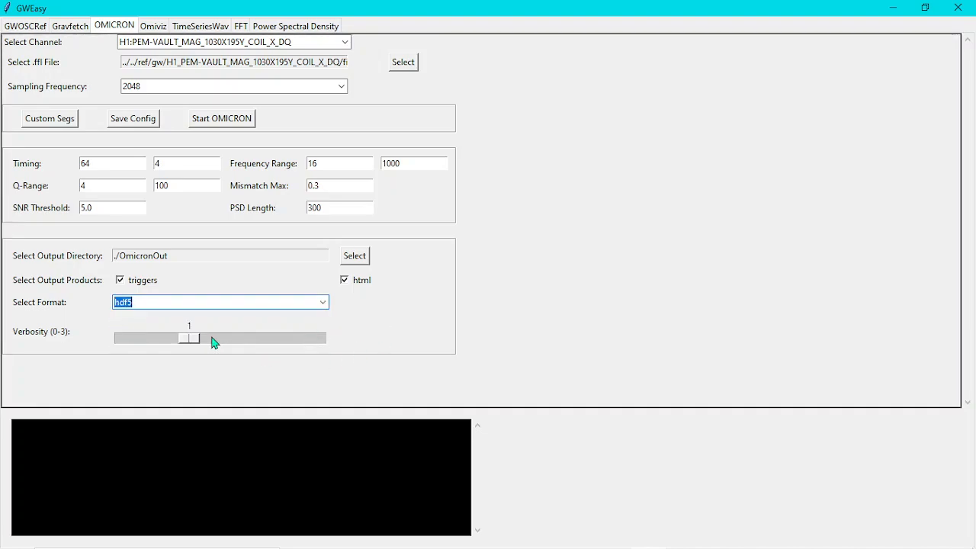
{"action": "left_click", "coordinate": [263, 343]}
{"action": "left_click", "coordinate": [162, 83]}
{"action": "left_click", "coordinate": [342, 85]}
{"action": "left_click", "coordinate": [343, 87]}
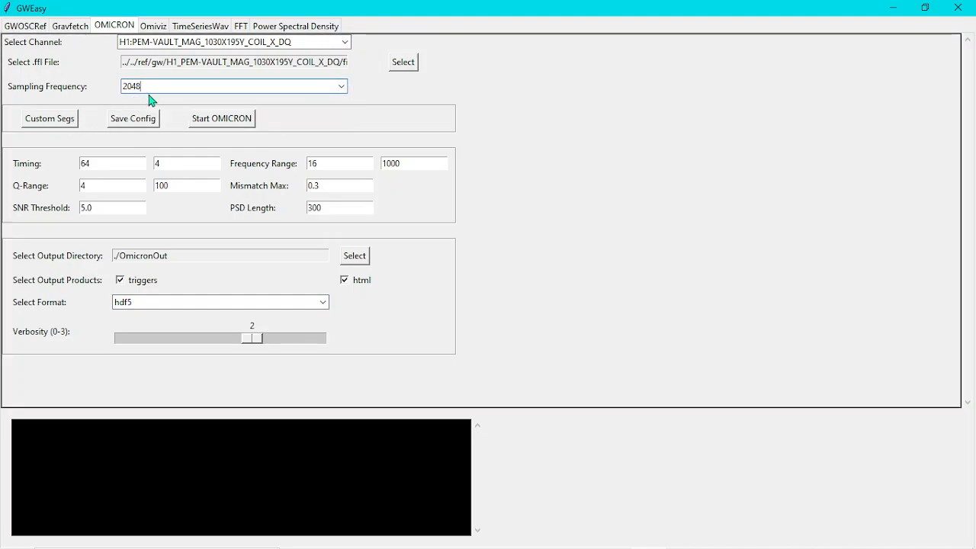
{"action": "type", "text": "euu"}
{"action": "key", "text": "BackSpace"}
{"action": "key", "text": "BackSpace"}
{"action": "key", "text": "BackSpace"}
{"action": "type", "text": "202"}
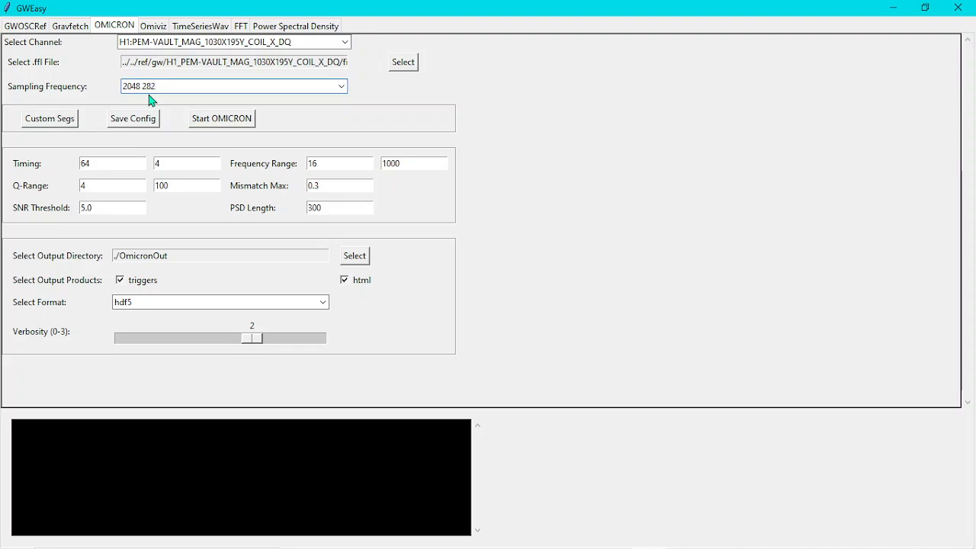
{"action": "key", "text": "BackSpace"}
{"action": "key", "text": "BackSpace"}
{"action": "key", "text": "BackSpace"}
{"action": "key", "text": "BackSpace"}
Choose Desktop/ref/gw/H1_PEM-VAULT_MAG_1030X195Y_COIL_X_DQ as the channel directory for custom segments
{"action": "left_click", "coordinate": [52, 124]}
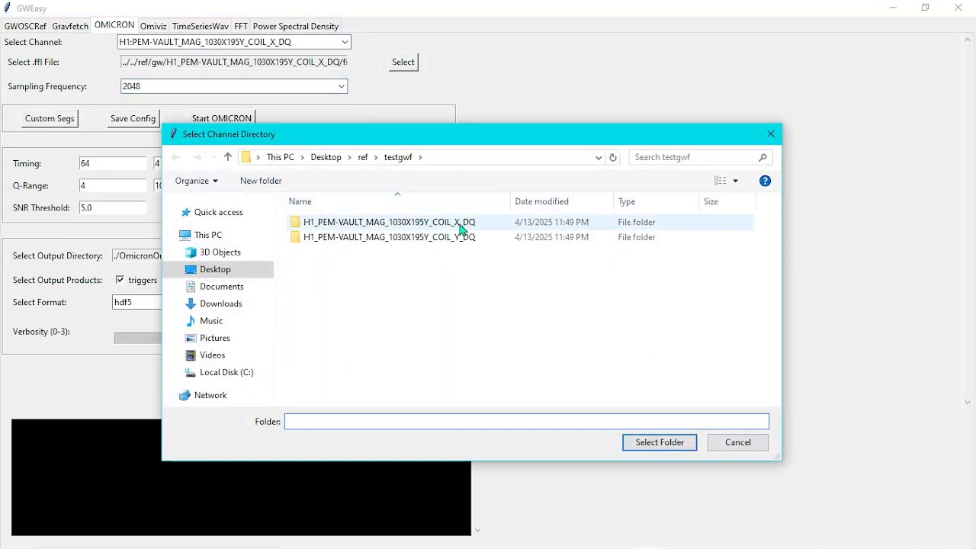
{"action": "left_click", "coordinate": [363, 158]}
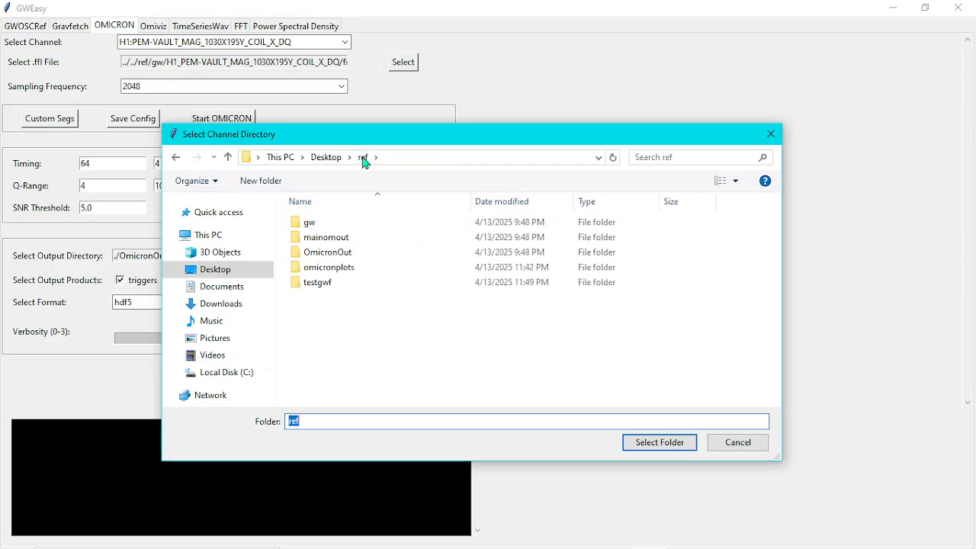
{"action": "double_click", "coordinate": [354, 221]}
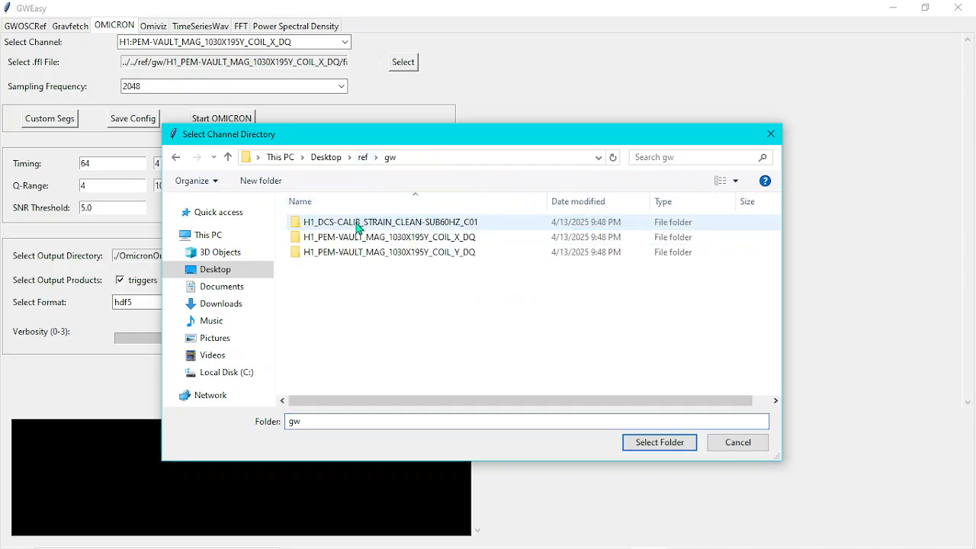
{"action": "double_click", "coordinate": [366, 238]}
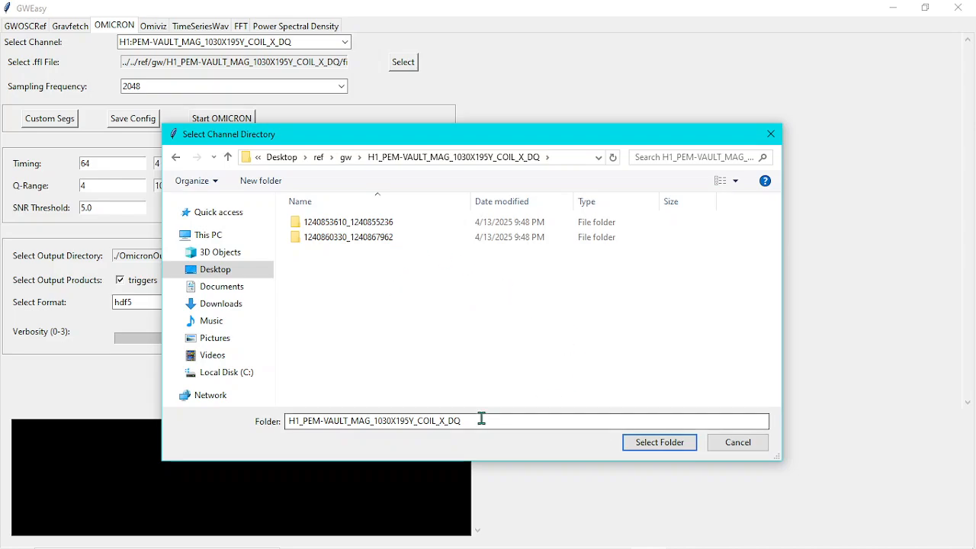
{"action": "left_click", "coordinate": [676, 451]}
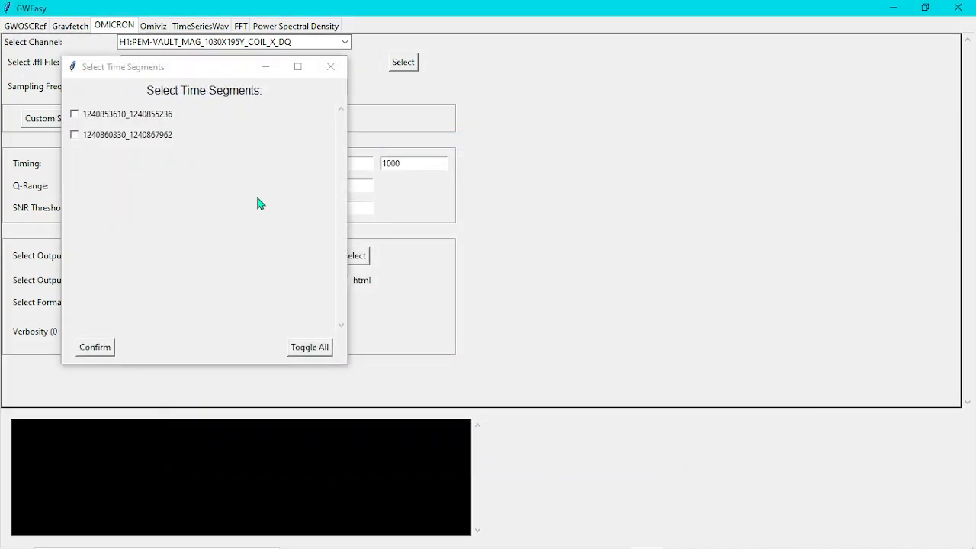
{"action": "left_click_drag", "start_coordinate": [162, 67], "coordinate": [503, 147]}
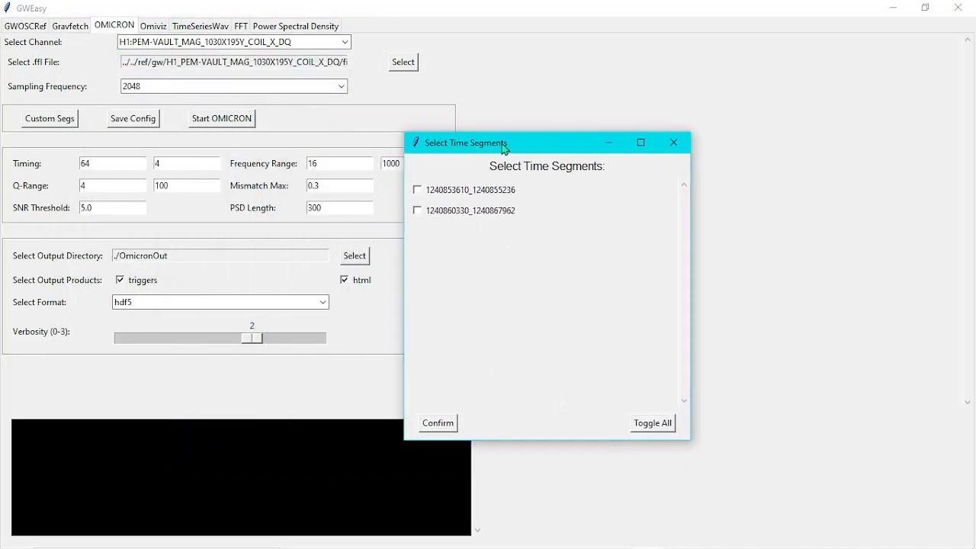
{"action": "left_click", "coordinate": [493, 196]}
{"action": "left_click", "coordinate": [481, 214]}
{"action": "left_click", "coordinate": [437, 423]}
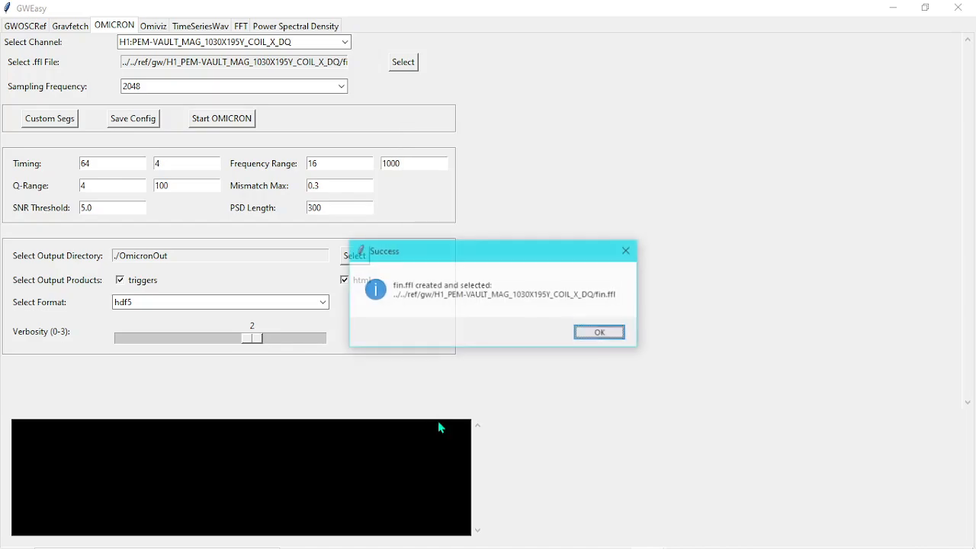
{"action": "left_click", "coordinate": [607, 333]}
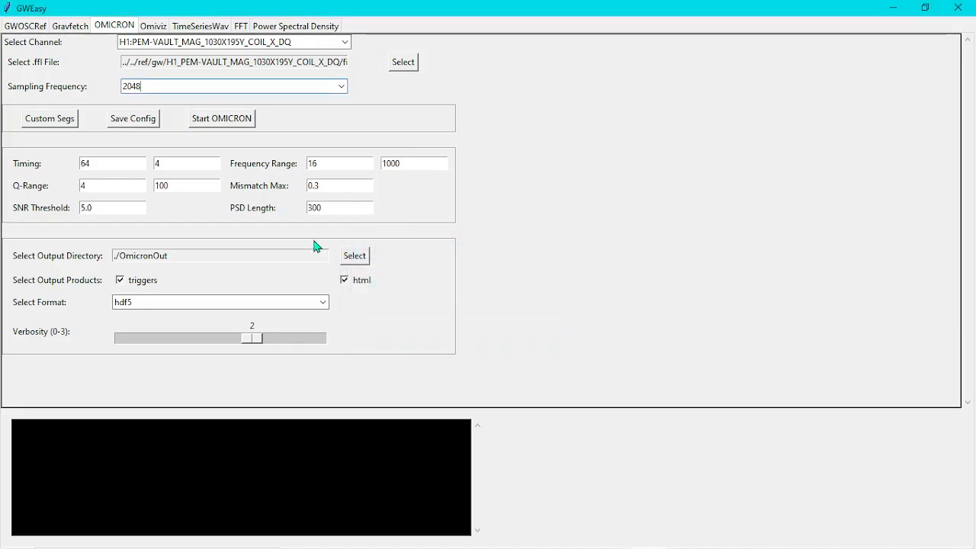
Save the OMICRON configuration and start the OMICRON run
{"action": "left_click", "coordinate": [149, 126]}
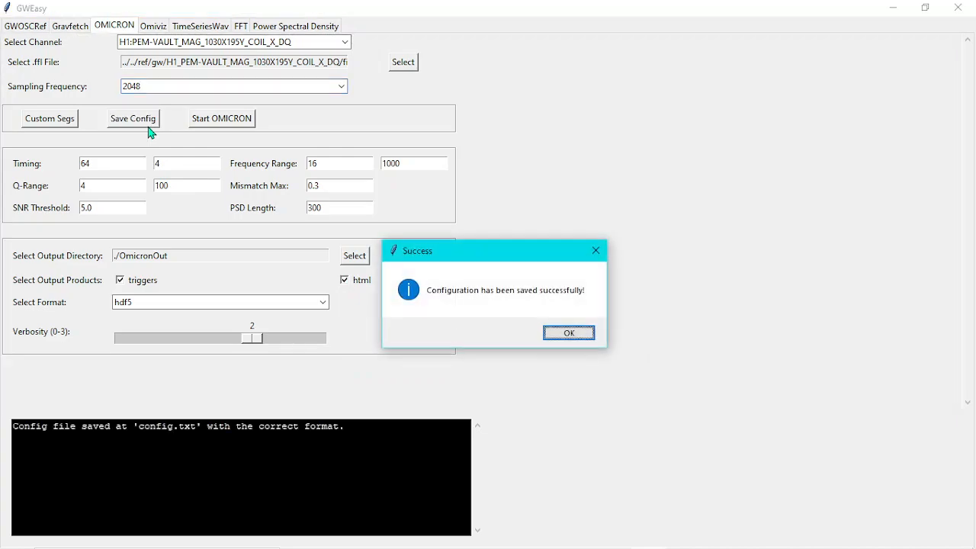
{"action": "key", "text": "Return"}
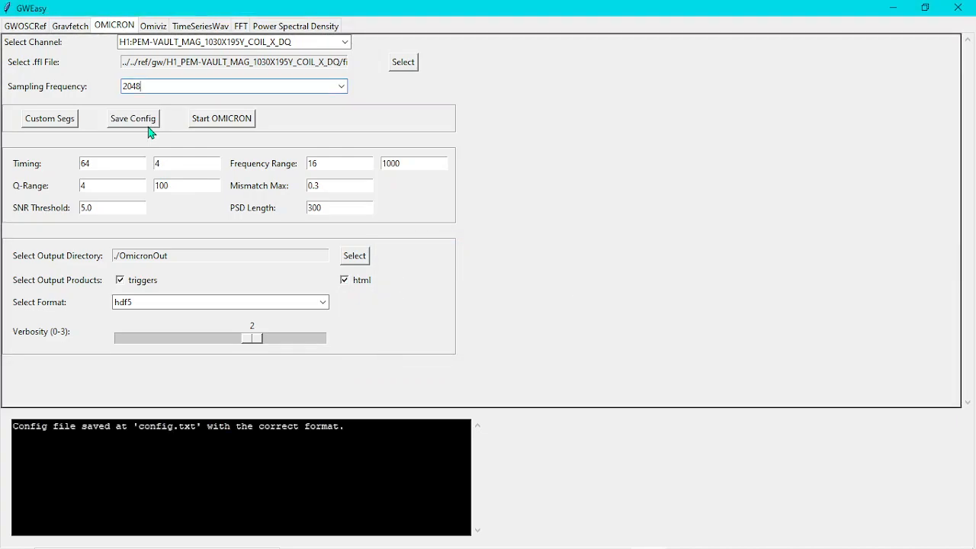
{"action": "left_click", "coordinate": [238, 127]}
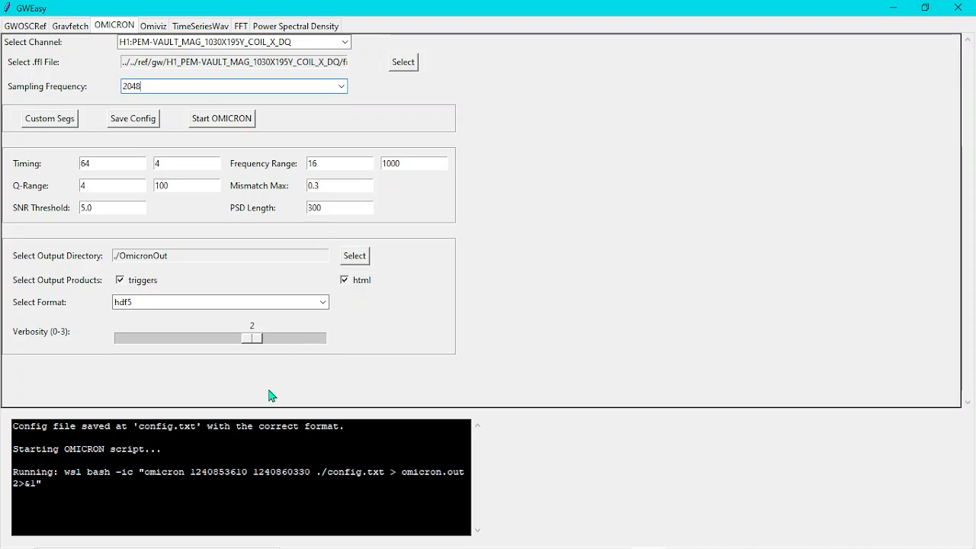
{"action": "triple_click", "coordinate": [193, 474]}
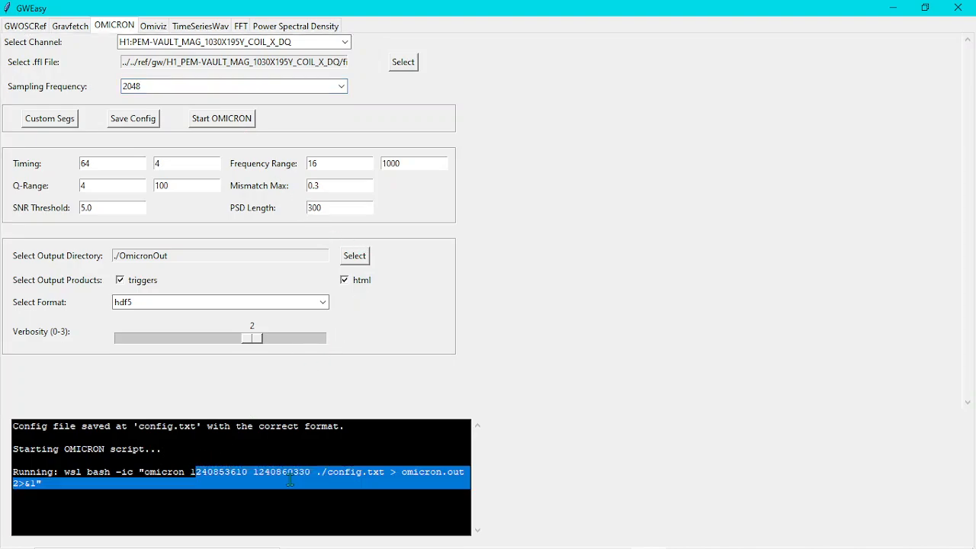
{"action": "left_click", "coordinate": [311, 473]}
{"action": "triple_click", "coordinate": [311, 472]}
{"action": "left_click_drag", "start_coordinate": [311, 472], "coordinate": [194, 473]}
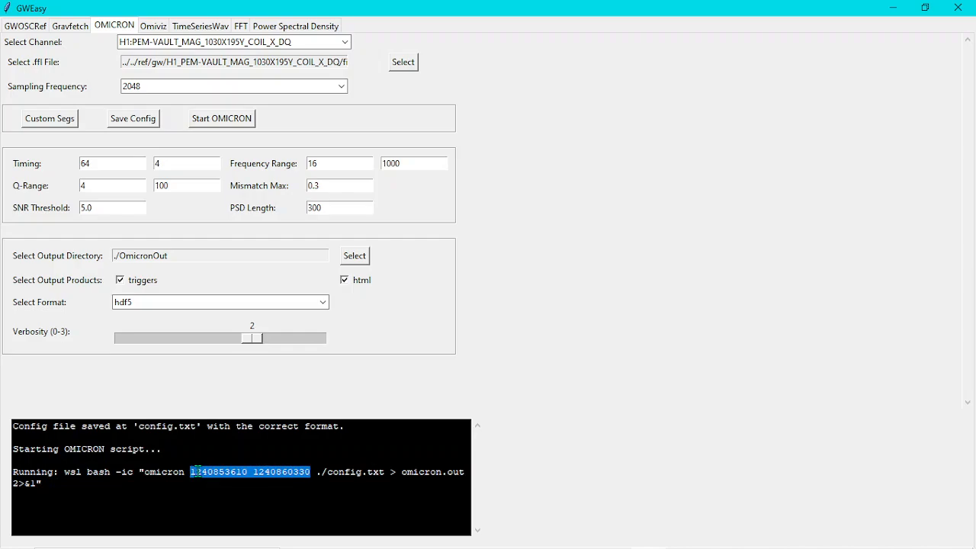
Load the H1 PEM-VAULT_MAG_1030X195Y_COIL_X_DQ folder from Desktop/ref/OmicronOut as the Omiviz root file source
{"action": "left_click", "coordinate": [154, 25]}
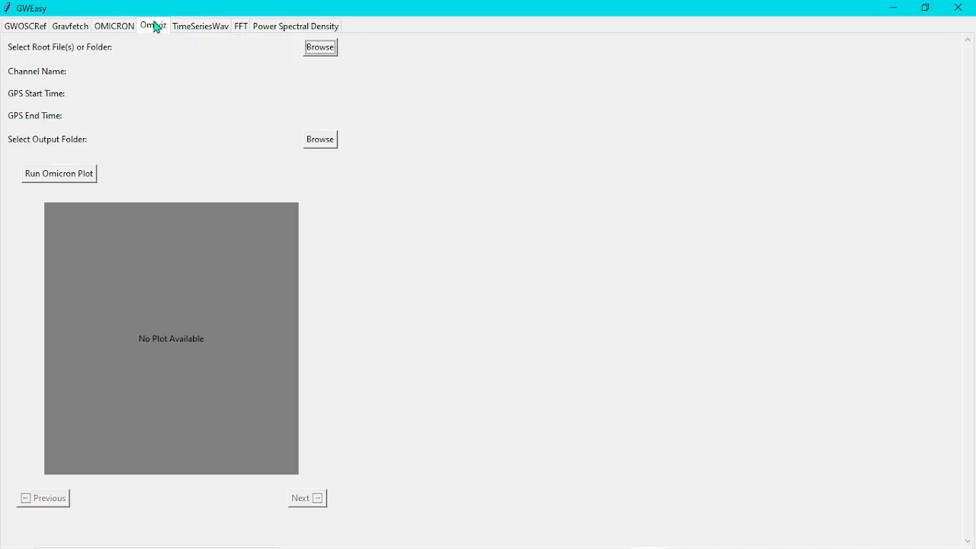
{"action": "left_click", "coordinate": [321, 53]}
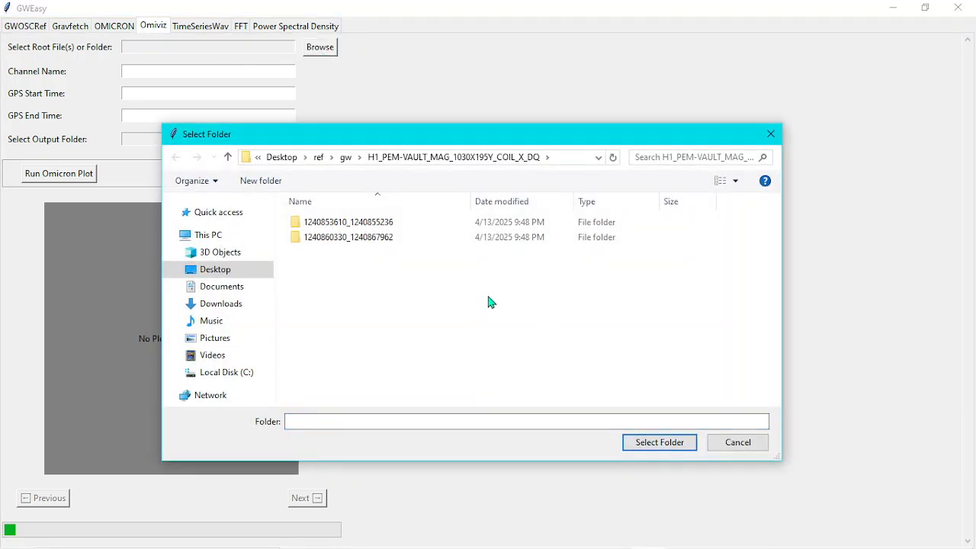
{"action": "key", "text": "alt+Up"}
{"action": "left_click", "coordinate": [412, 236]}
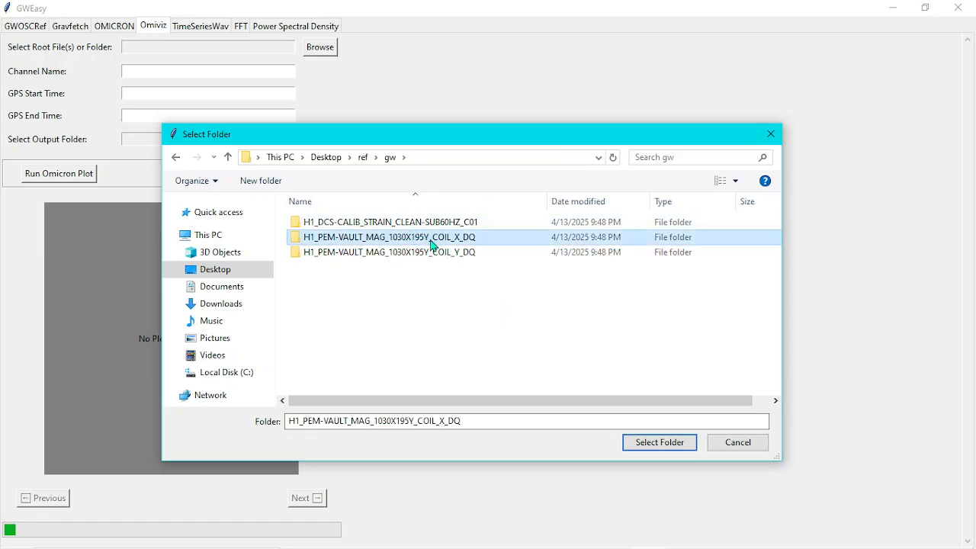
{"action": "key", "text": "alt+Up"}
{"action": "left_click", "coordinate": [379, 259]}
{"action": "double_click", "coordinate": [379, 259]}
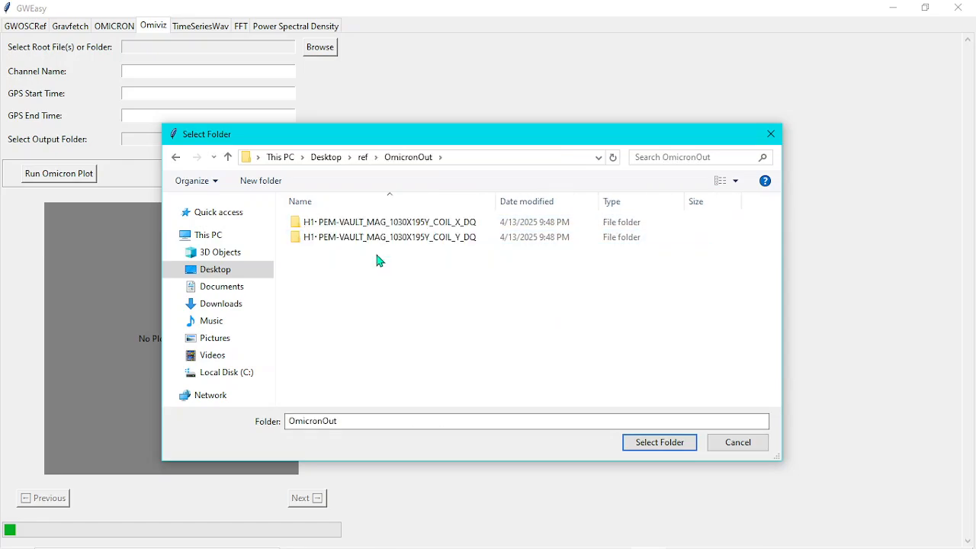
{"action": "left_click", "coordinate": [385, 226]}
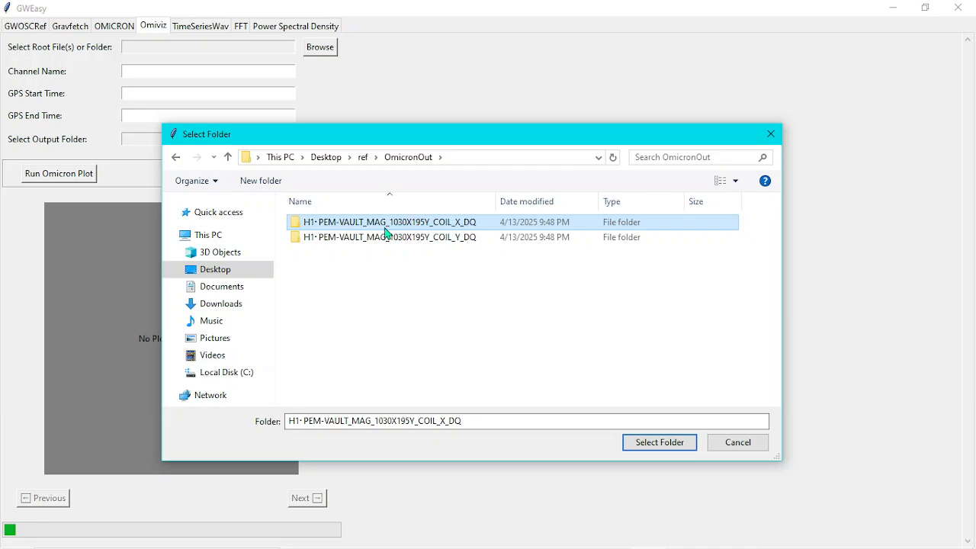
{"action": "left_click", "coordinate": [645, 448]}
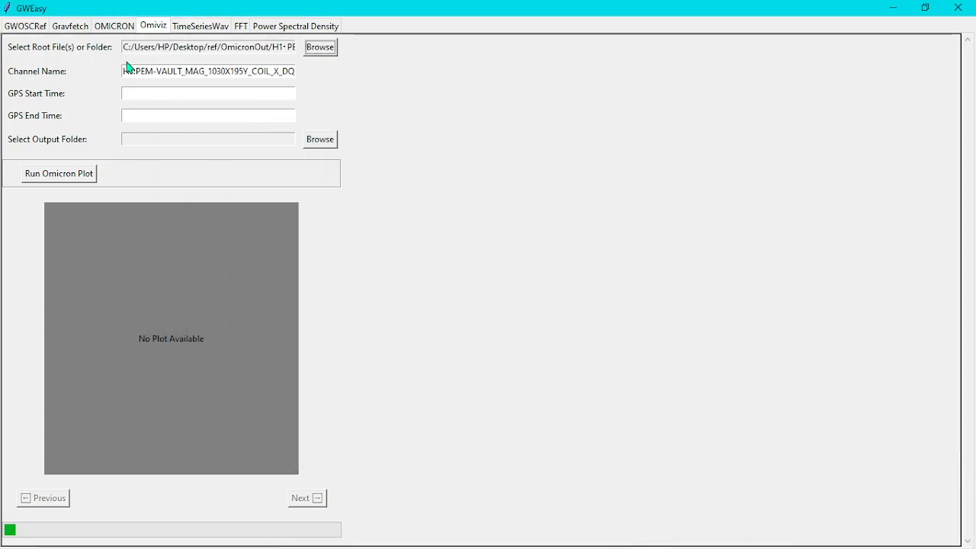
{"action": "left_click", "coordinate": [243, 90]}
{"action": "key", "text": "ctrl+v"}
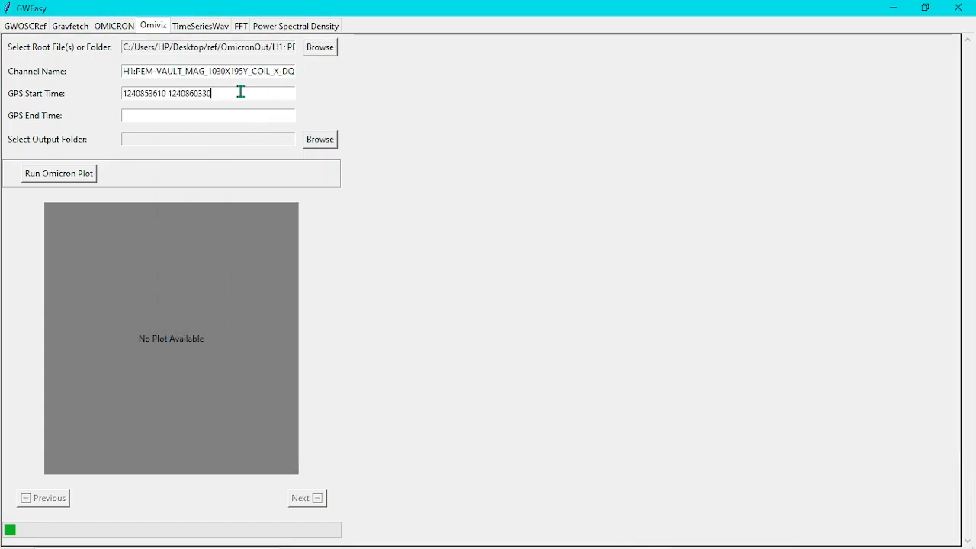
{"action": "left_click_drag", "start_coordinate": [212, 93], "coordinate": [169, 98]}
{"action": "key", "text": "ctrl+x"}
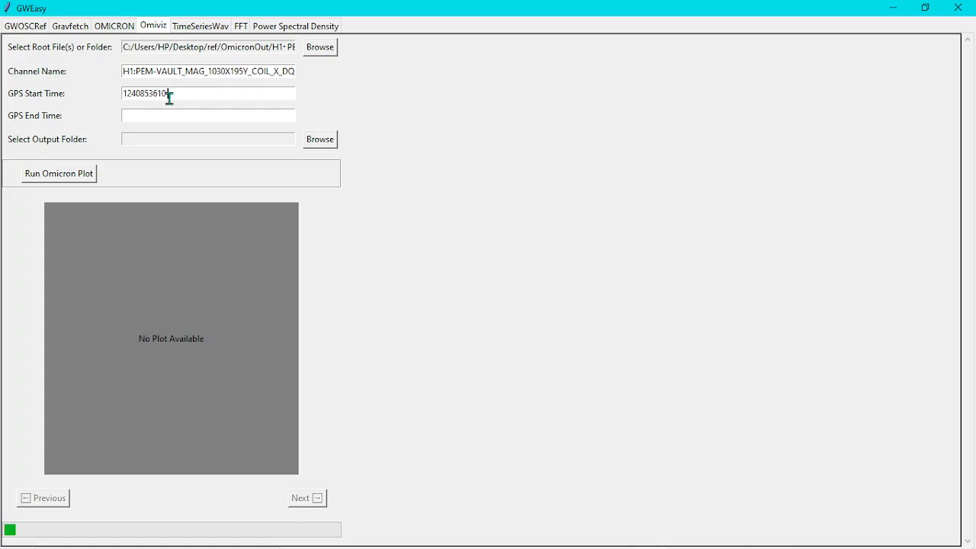
{"action": "left_click", "coordinate": [153, 116]}
{"action": "key", "text": "ctrl+v"}
Set the Omiviz output folder to Desktop/ref/omicronplots
{"action": "left_click", "coordinate": [331, 144]}
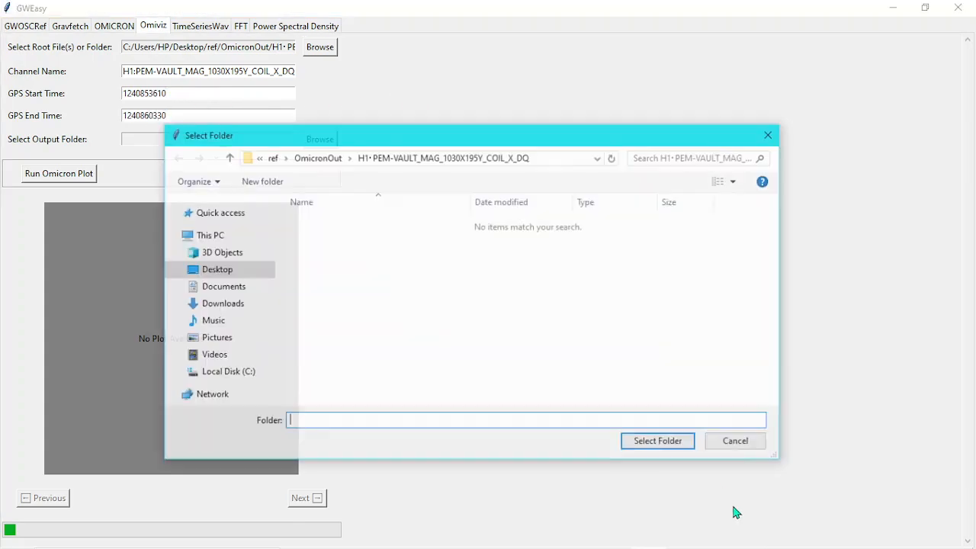
{"action": "left_click", "coordinate": [319, 157]}
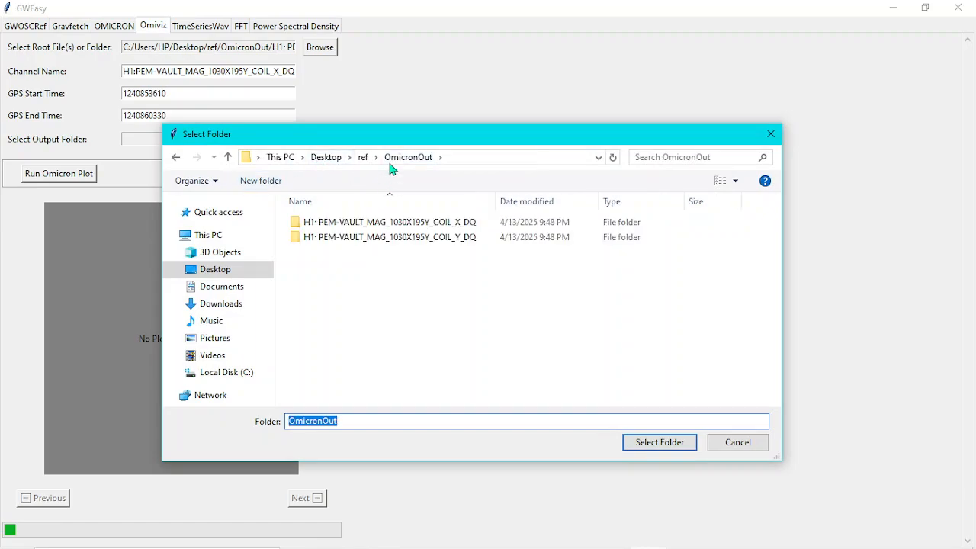
{"action": "left_click", "coordinate": [363, 157]}
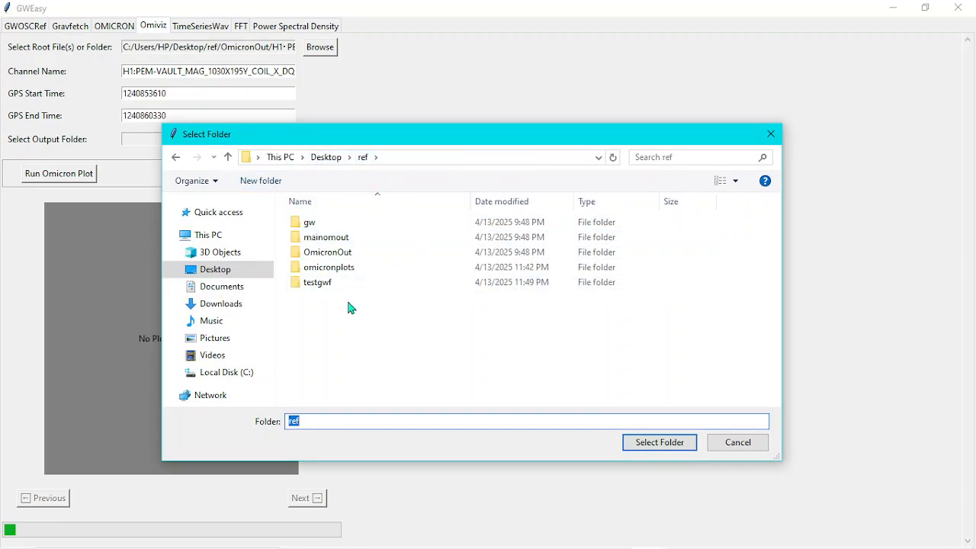
{"action": "left_click", "coordinate": [349, 268]}
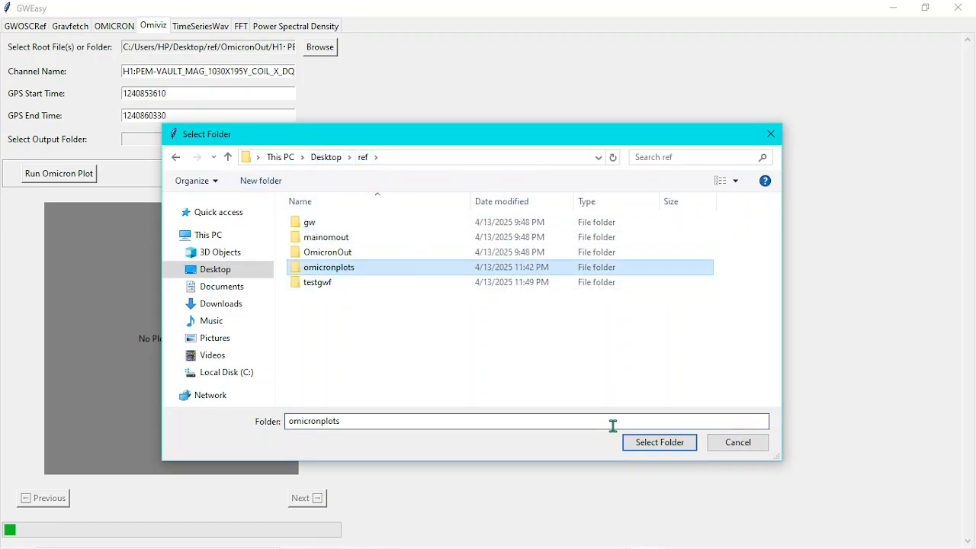
{"action": "left_click", "coordinate": [660, 447]}
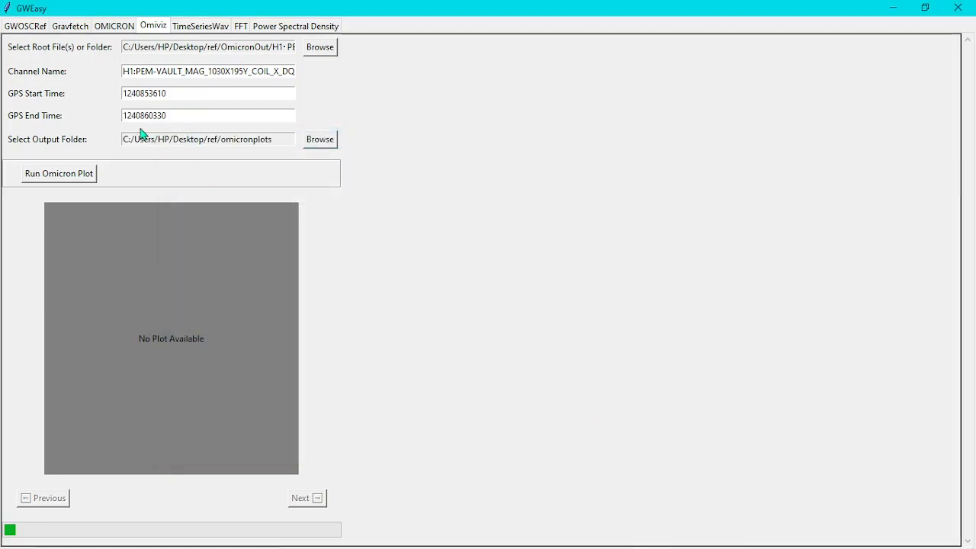
Generate the Omicron plots and advance from the first plot to the following one
{"action": "left_click", "coordinate": [90, 175]}
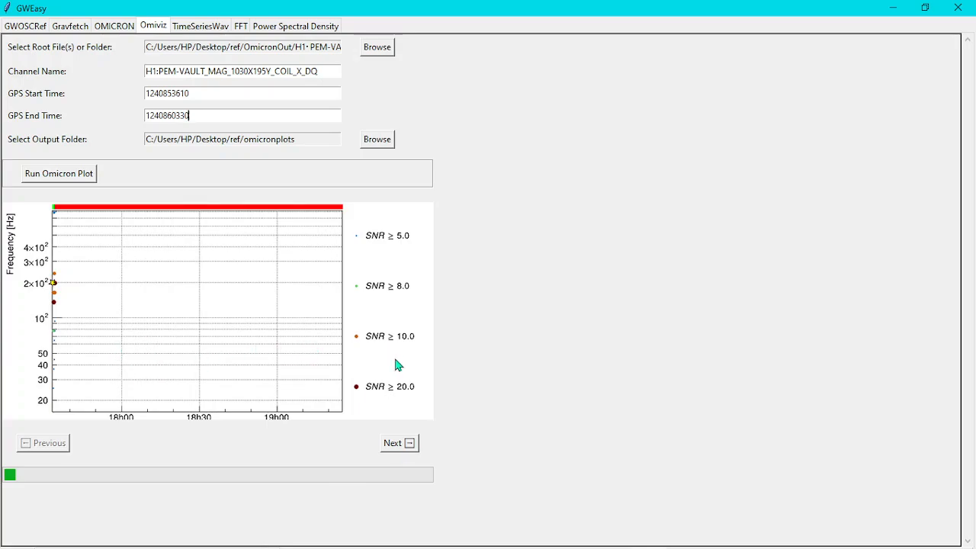
{"action": "left_click", "coordinate": [398, 443]}
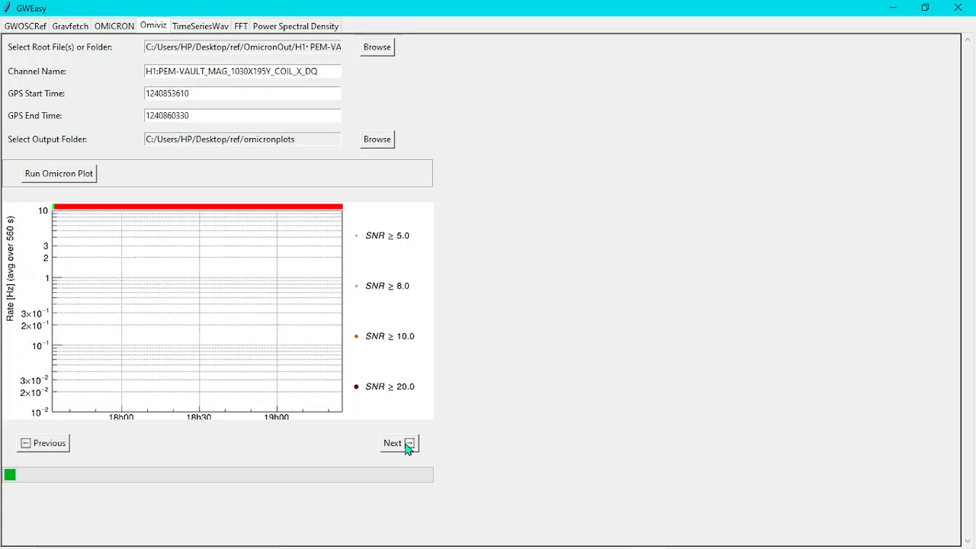
Look through the generated Omicron plots forwards to the last one and back to the first, then return to the cluster histogram
{"action": "left_click", "coordinate": [408, 449]}
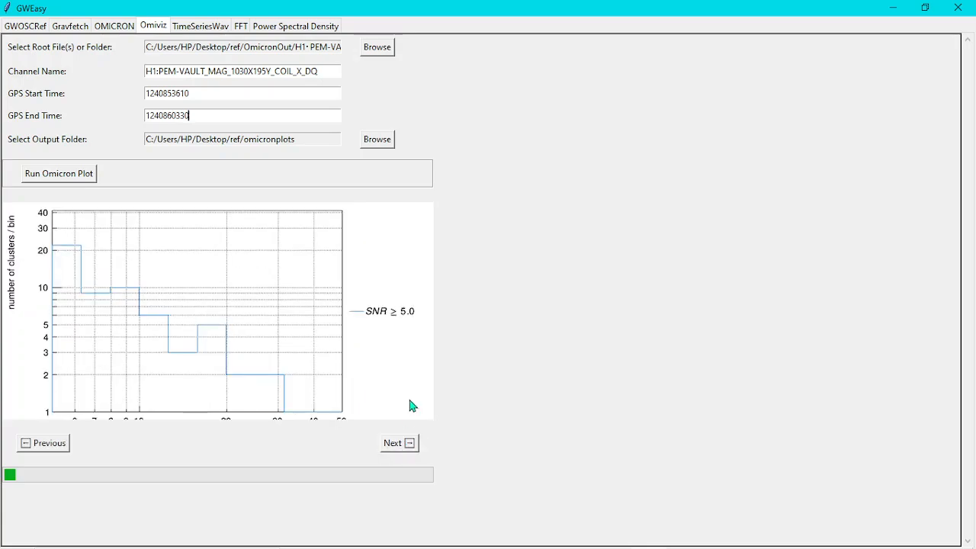
{"action": "left_click", "coordinate": [396, 448]}
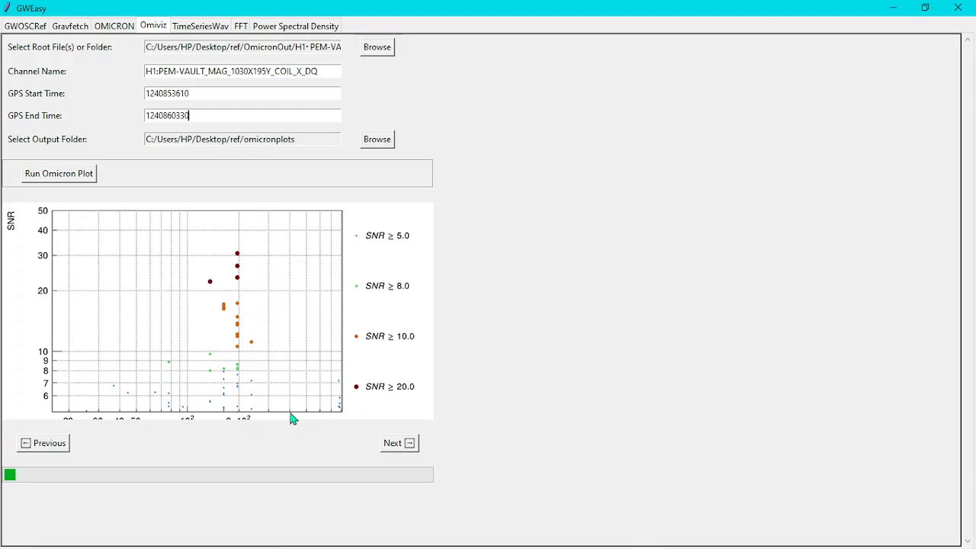
{"action": "left_click", "coordinate": [402, 449]}
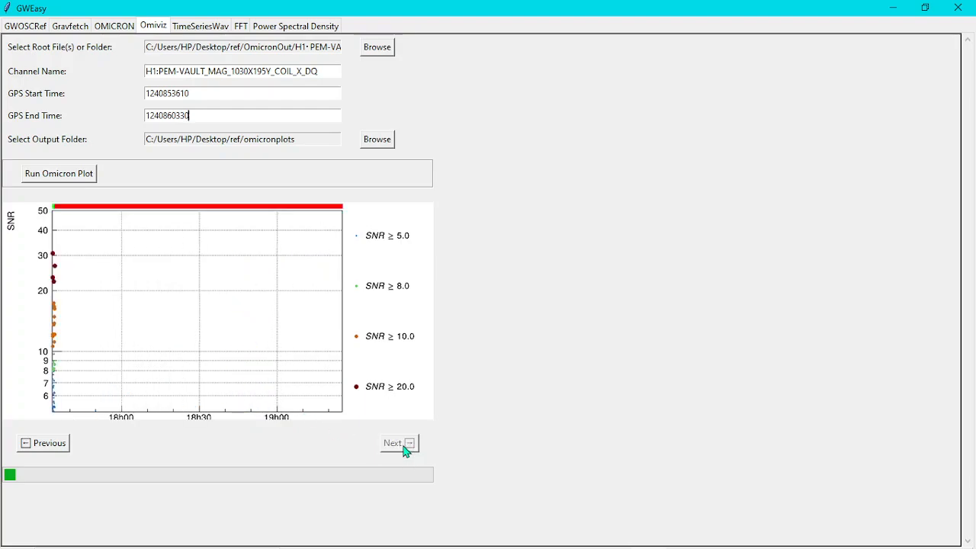
{"action": "left_click", "coordinate": [56, 449]}
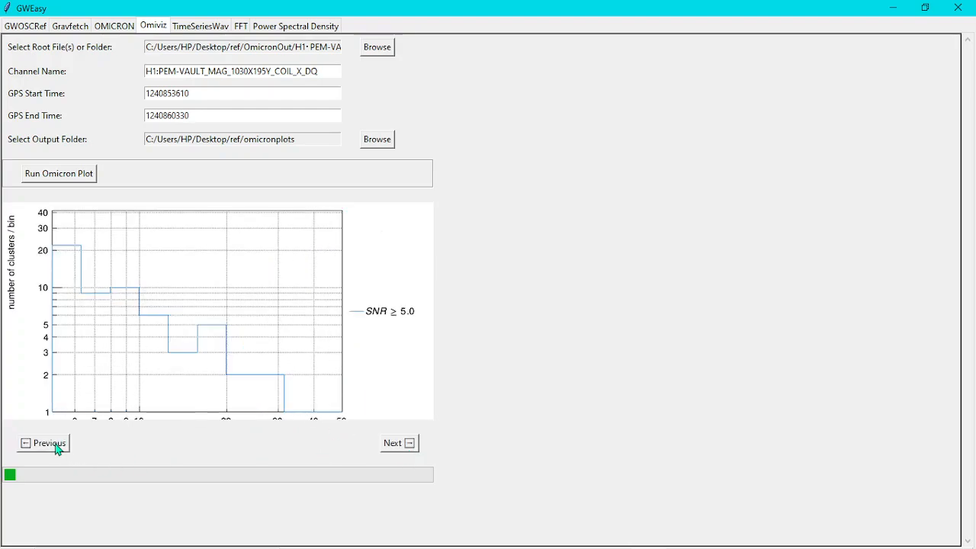
{"action": "left_click", "coordinate": [57, 449]}
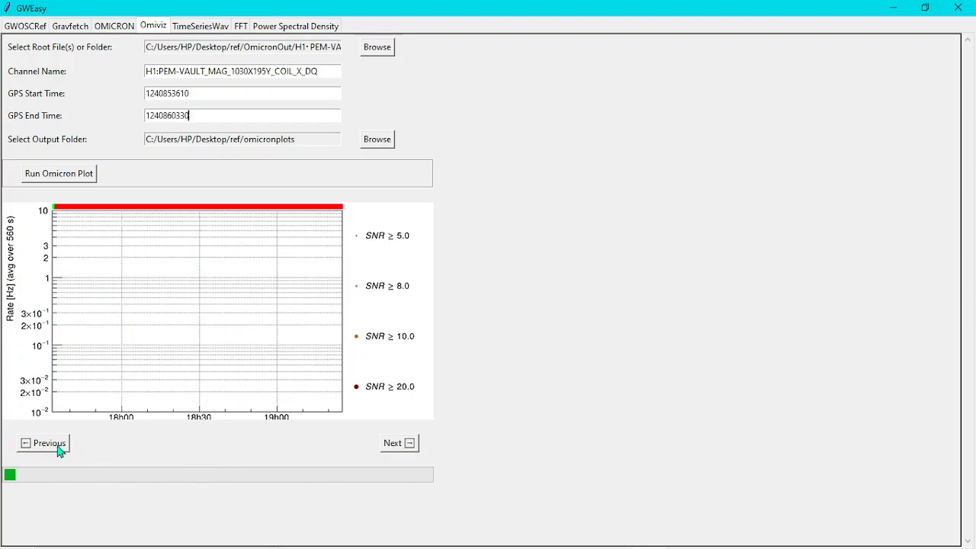
{"action": "left_click", "coordinate": [60, 452]}
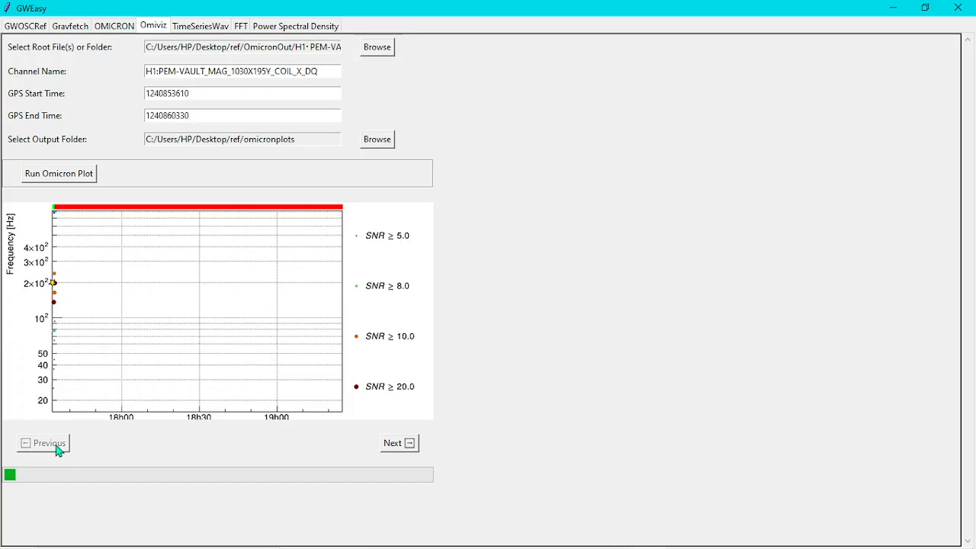
{"action": "left_click", "coordinate": [405, 446]}
{"action": "left_click", "coordinate": [405, 445]}
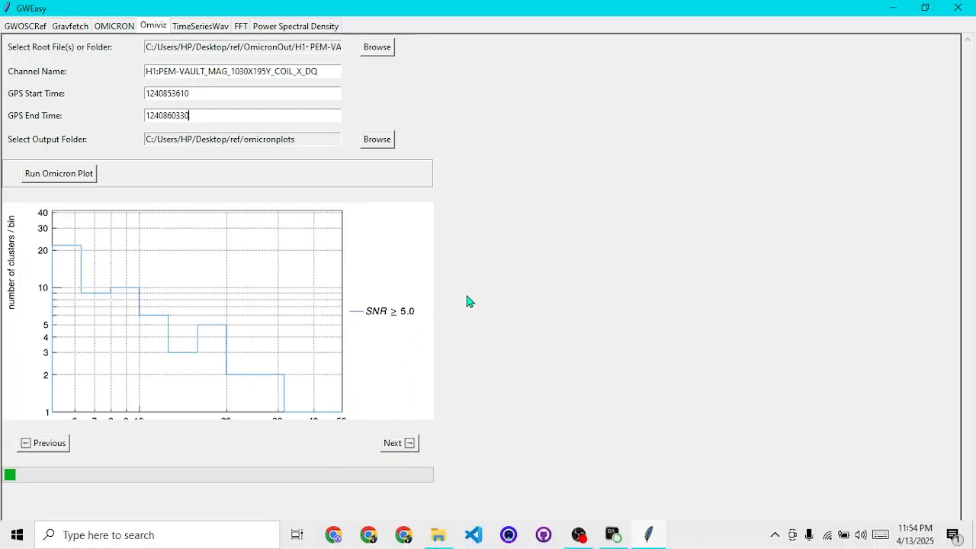
In File Explorer, open the omicronplots folder, view the first saved plot image and close it
{"action": "left_click", "coordinate": [438, 540]}
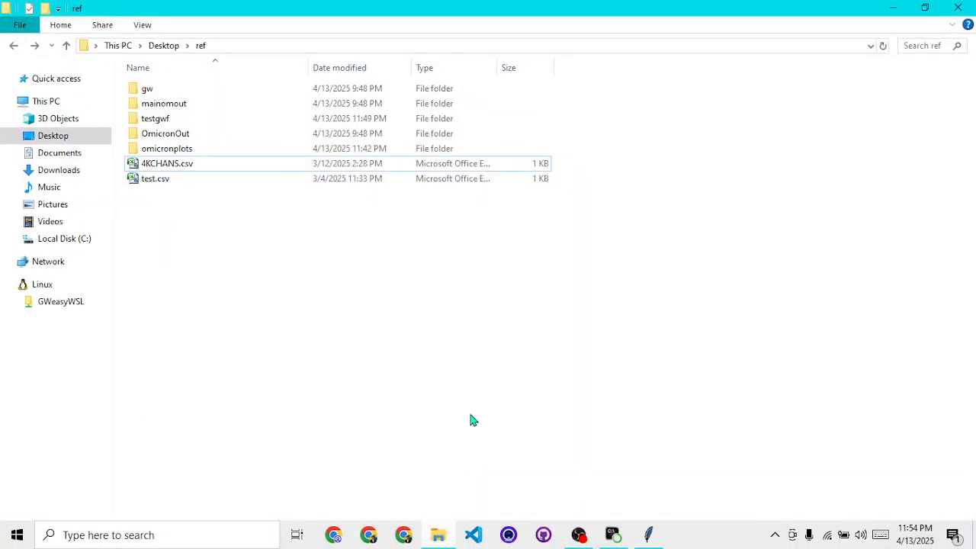
{"action": "double_click", "coordinate": [215, 151]}
{"action": "left_click", "coordinate": [192, 120]}
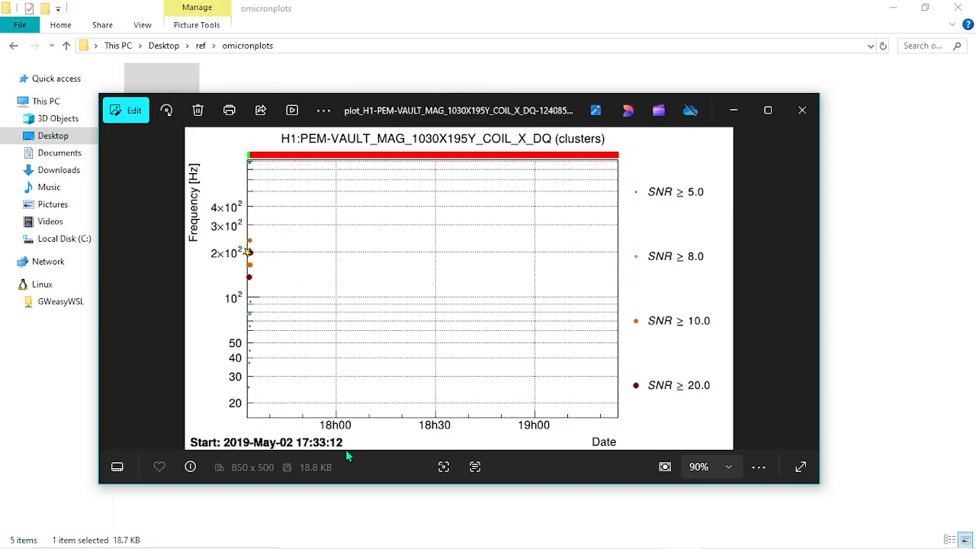
{"action": "left_click", "coordinate": [812, 124]}
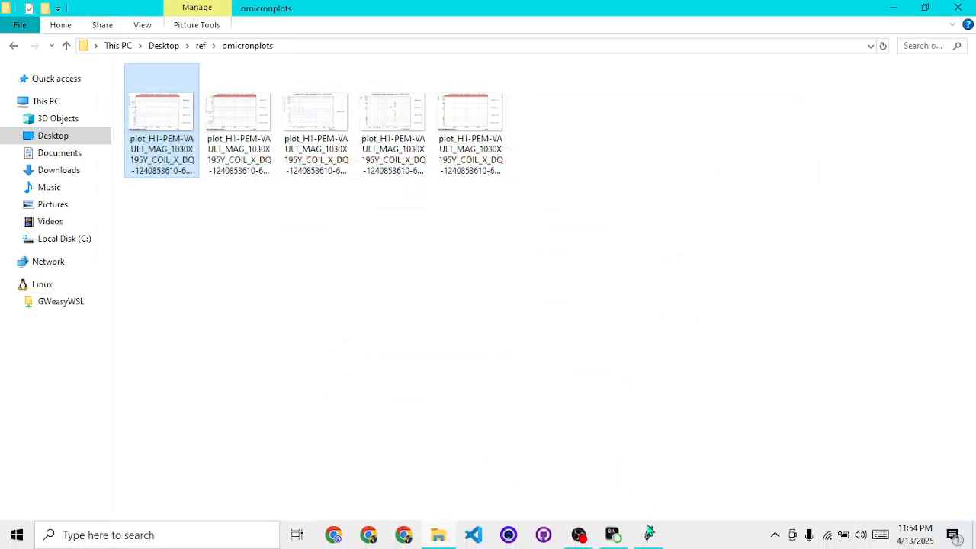
Switch back to GWEasy and choose catalog GWTC-2.1-confident and event GW190412_053044-v4 for the TimeSeriesWav analysis
{"action": "left_click", "coordinate": [648, 537]}
{"action": "left_click", "coordinate": [191, 28]}
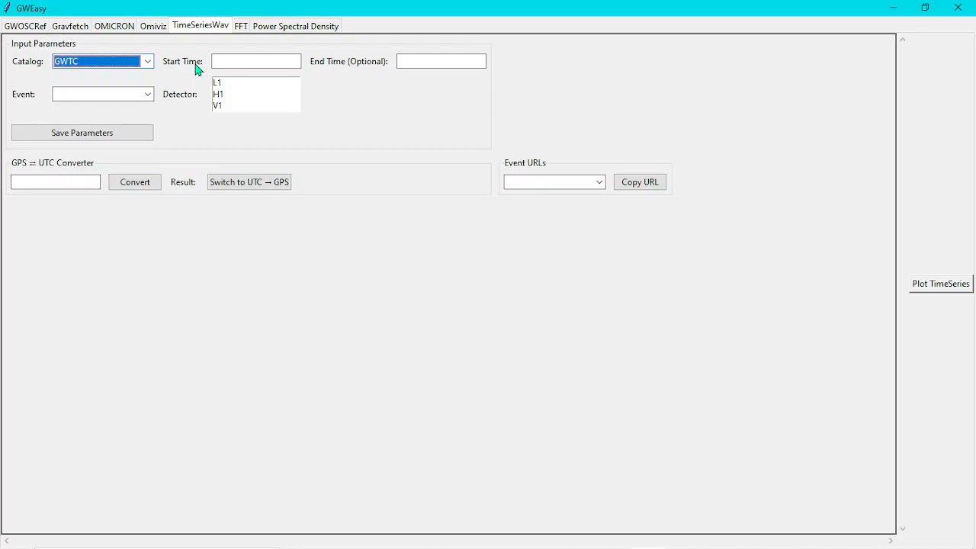
{"action": "left_click", "coordinate": [148, 64]}
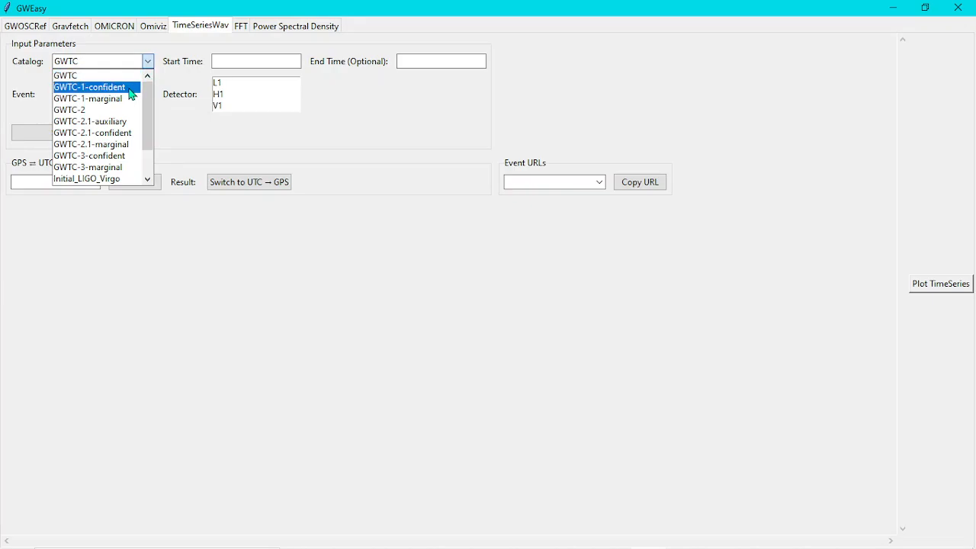
{"action": "left_click", "coordinate": [116, 132]}
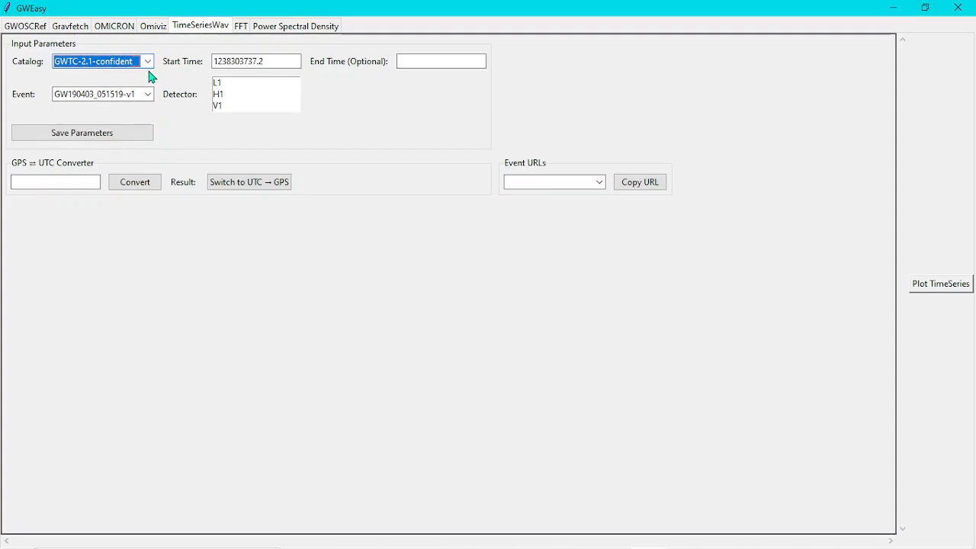
{"action": "left_click", "coordinate": [149, 98]}
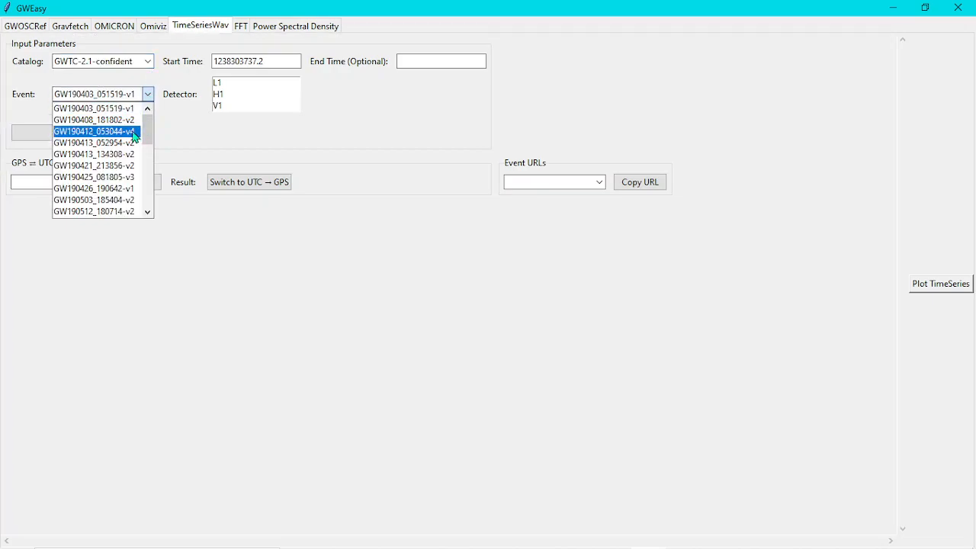
{"action": "left_click", "coordinate": [142, 133]}
Copy the time series start time into the end time and change it to 1239082267.1
{"action": "left_click", "coordinate": [278, 65]}
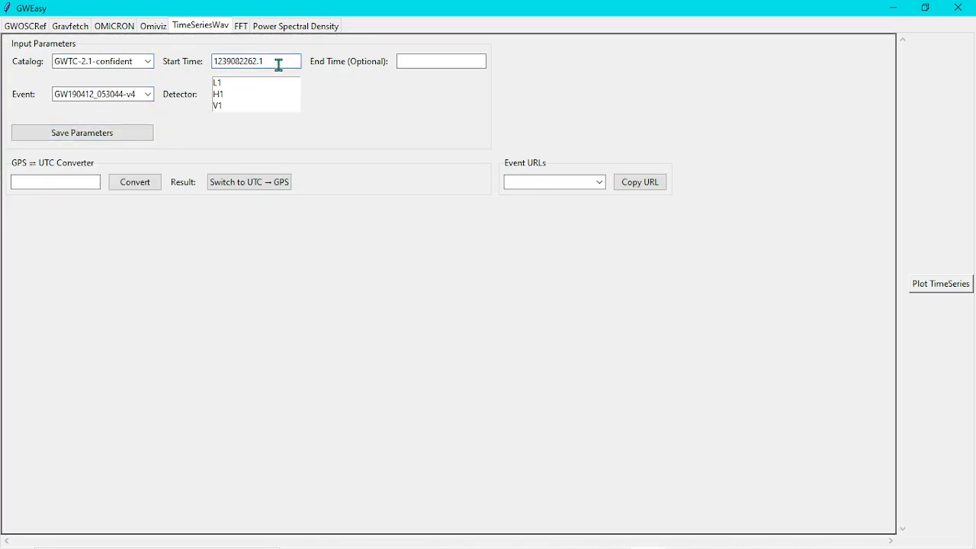
{"action": "left_click_drag", "start_coordinate": [278, 65], "coordinate": [217, 61]}
{"action": "key", "text": "ctrl+c"}
{"action": "left_click", "coordinate": [430, 61]}
{"action": "key", "text": "ctrl+v"}
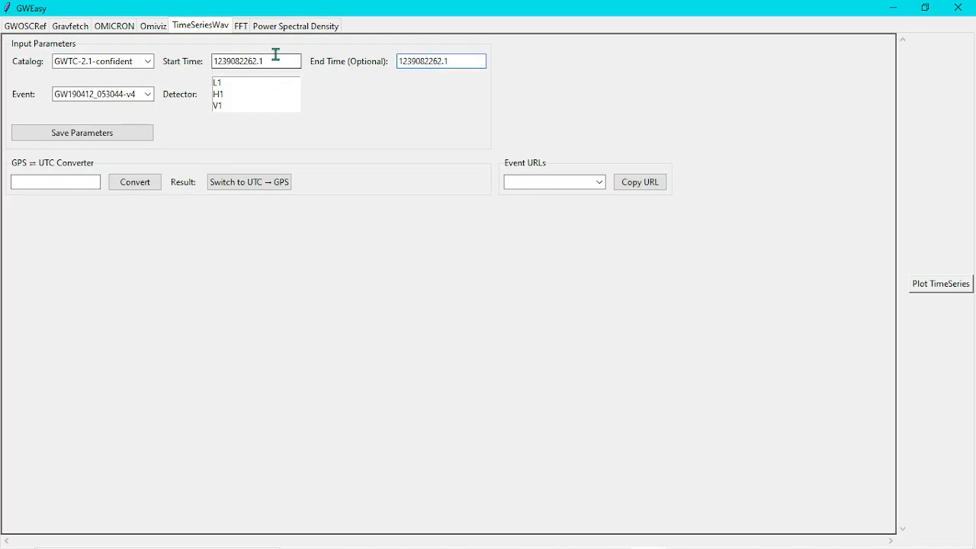
{"action": "left_click", "coordinate": [275, 56]}
{"action": "left_click", "coordinate": [437, 61]}
{"action": "key", "text": "BackSpace"}
{"action": "type", "text": "7"}
Select detectors L1 and H1 and plot the time series
{"action": "left_click", "coordinate": [276, 83]}
{"action": "left_click", "coordinate": [259, 96]}
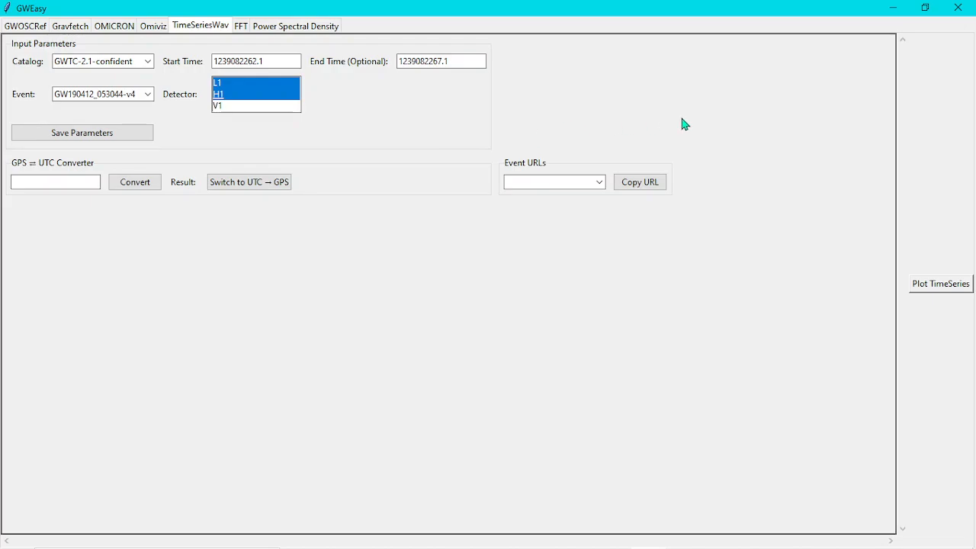
{"action": "left_click", "coordinate": [929, 294]}
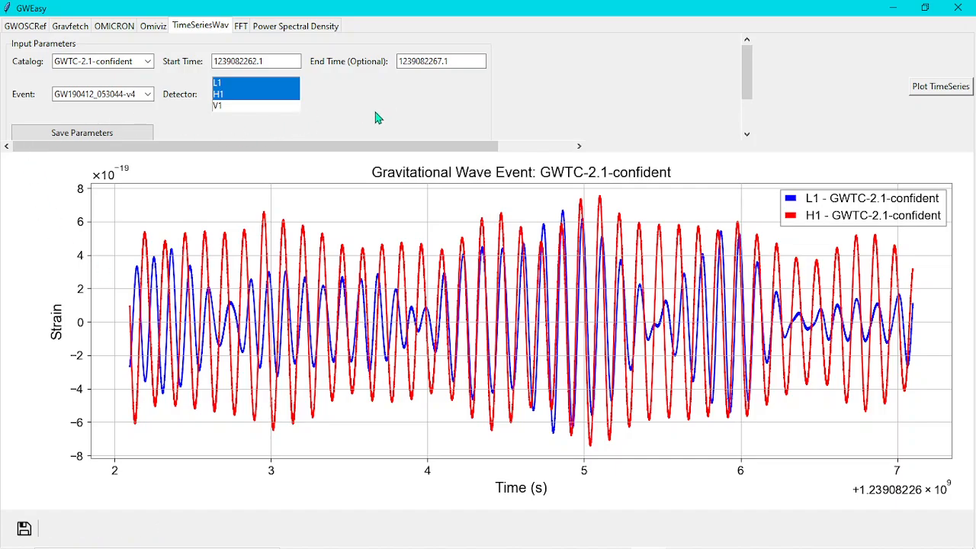
Convert the GPS start time 1239082262.1 to UTC and switch the converter to UTC → GPS mode
{"action": "left_click_drag", "start_coordinate": [746, 72], "coordinate": [746, 99]}
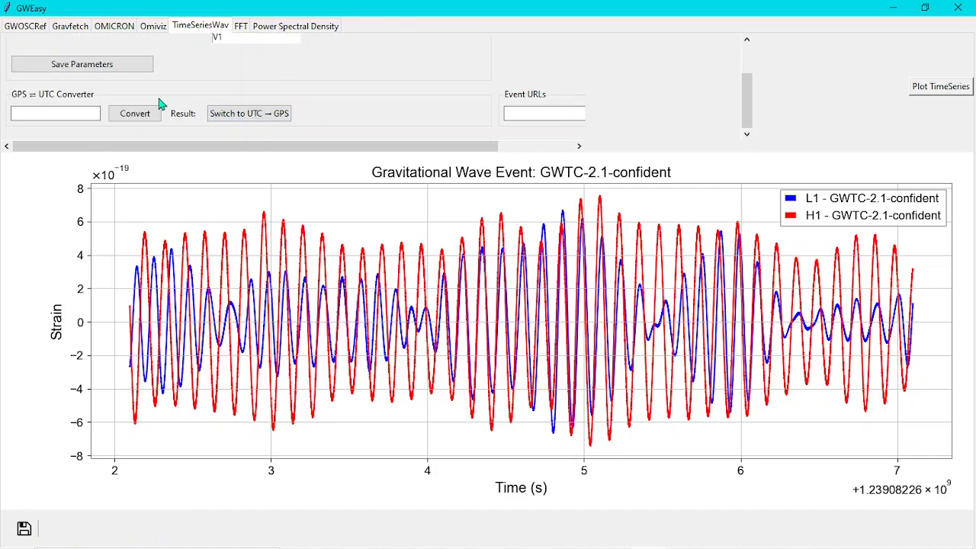
{"action": "left_click", "coordinate": [76, 111]}
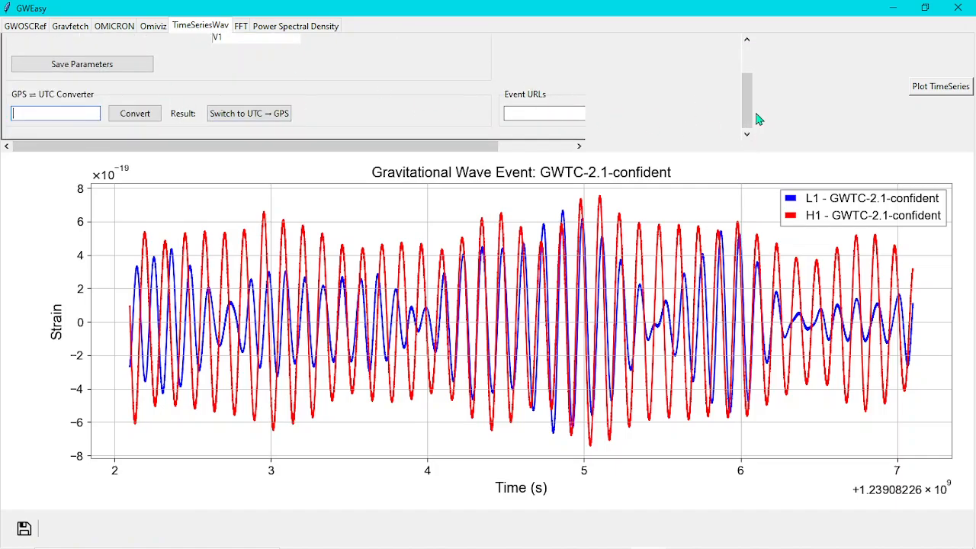
{"action": "left_click_drag", "start_coordinate": [748, 97], "coordinate": [743, 65]}
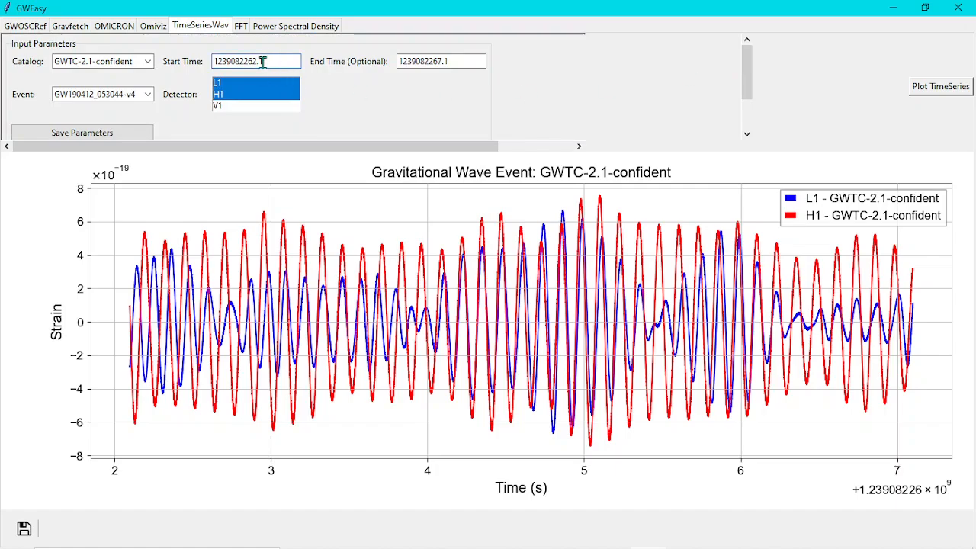
{"action": "left_click_drag", "start_coordinate": [263, 61], "coordinate": [205, 61]}
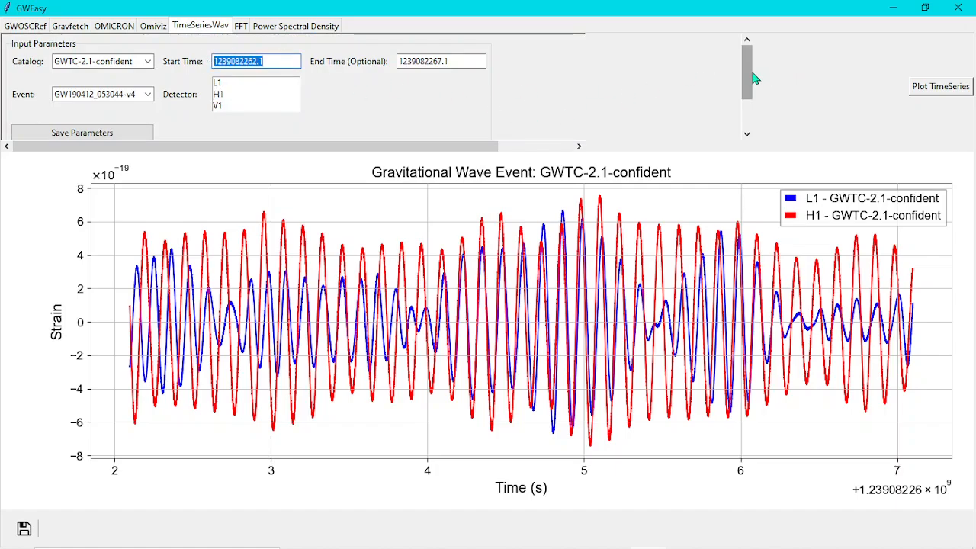
{"action": "left_click_drag", "start_coordinate": [752, 81], "coordinate": [746, 106]}
{"action": "left_click", "coordinate": [23, 113]}
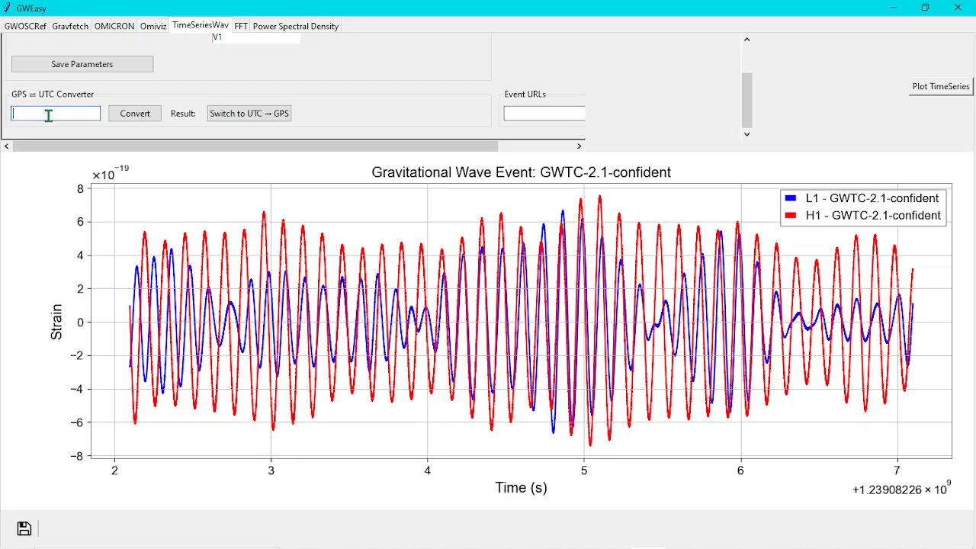
{"action": "key", "text": "ctrl+v"}
{"action": "left_click", "coordinate": [143, 112]}
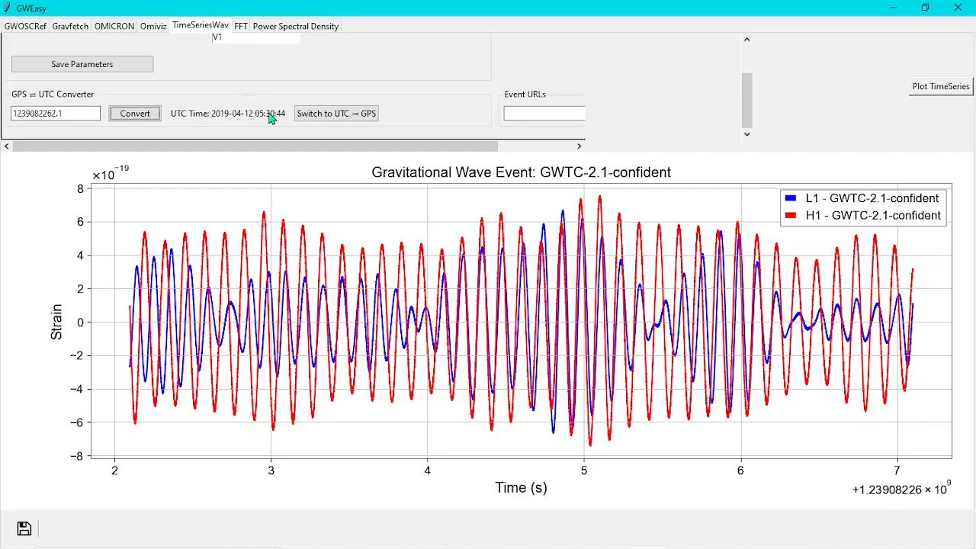
{"action": "left_click", "coordinate": [314, 116]}
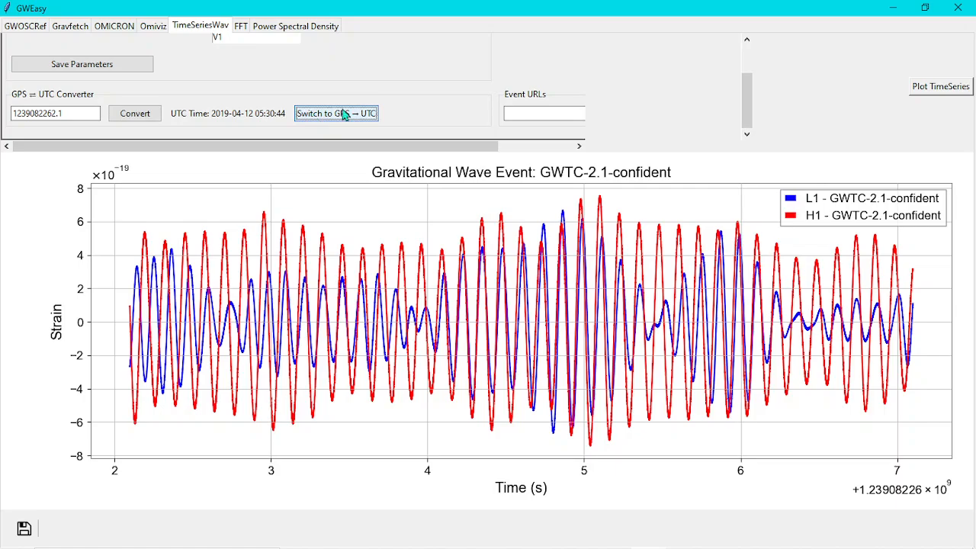
Choose catalog GWTC-2.1-confident and event GW190412_053044-v4 for the FFT analysis
{"action": "left_click", "coordinate": [241, 27]}
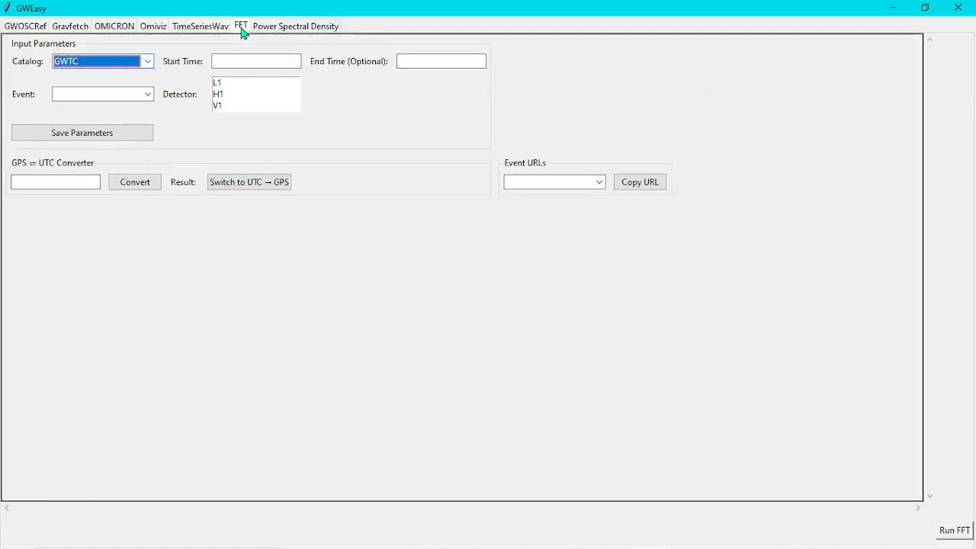
{"action": "left_click", "coordinate": [147, 63]}
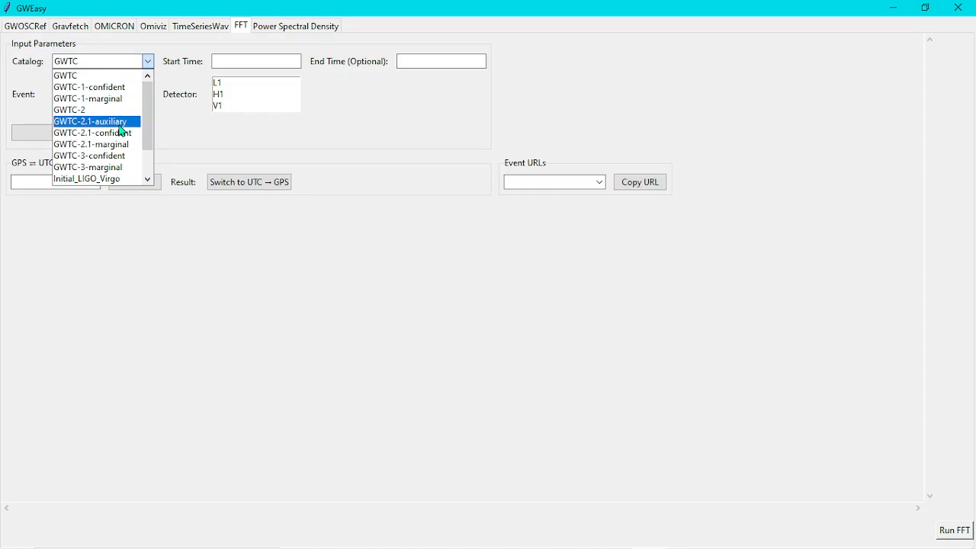
{"action": "left_click", "coordinate": [120, 134]}
{"action": "left_click", "coordinate": [148, 95]}
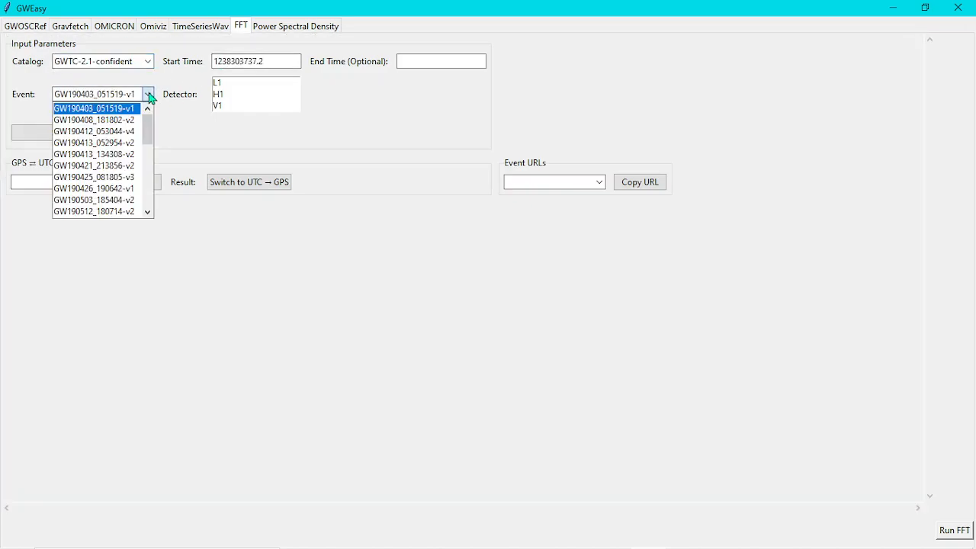
{"action": "left_click", "coordinate": [142, 136]}
Copy the FFT start time into the end time and change it to 1239082267.1
{"action": "left_click_drag", "start_coordinate": [299, 64], "coordinate": [194, 71]}
{"action": "key", "text": "ctrl+c"}
{"action": "left_click", "coordinate": [419, 60]}
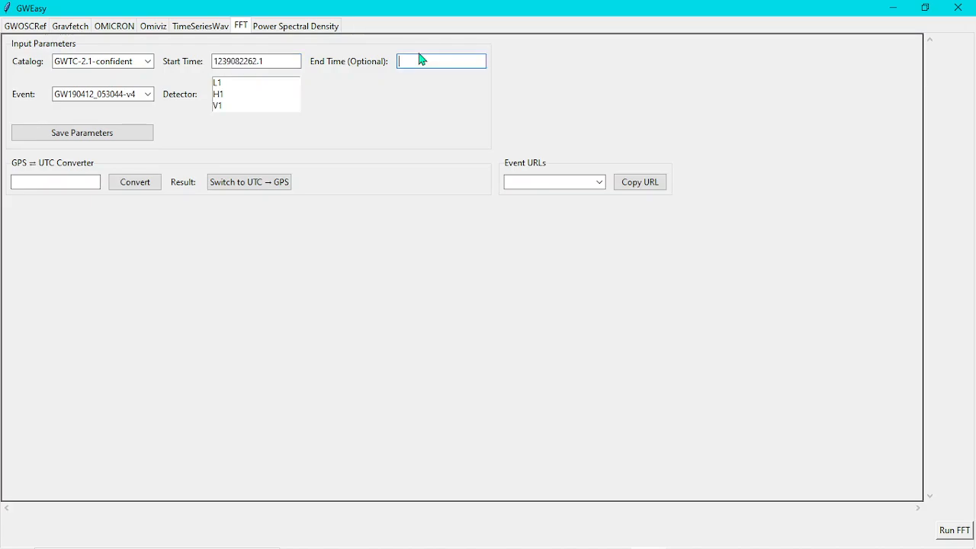
{"action": "key", "text": "ctrl+v"}
{"action": "left_click", "coordinate": [436, 61]}
{"action": "key", "text": "Delete"}
{"action": "type", "text": "7"}
Select detectors H1 and L1, run the FFT and dismiss the confirmation message
{"action": "left_click", "coordinate": [246, 94]}
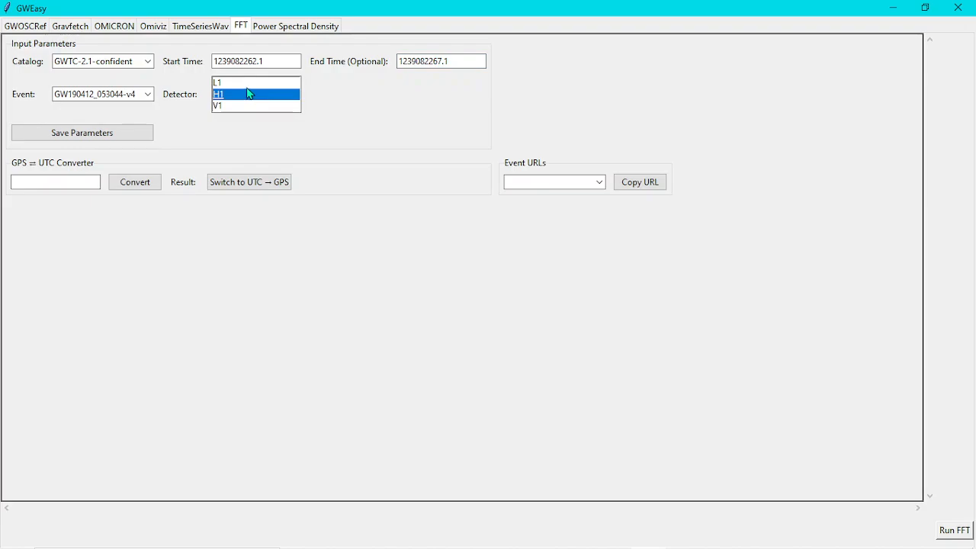
{"action": "left_click", "coordinate": [247, 84]}
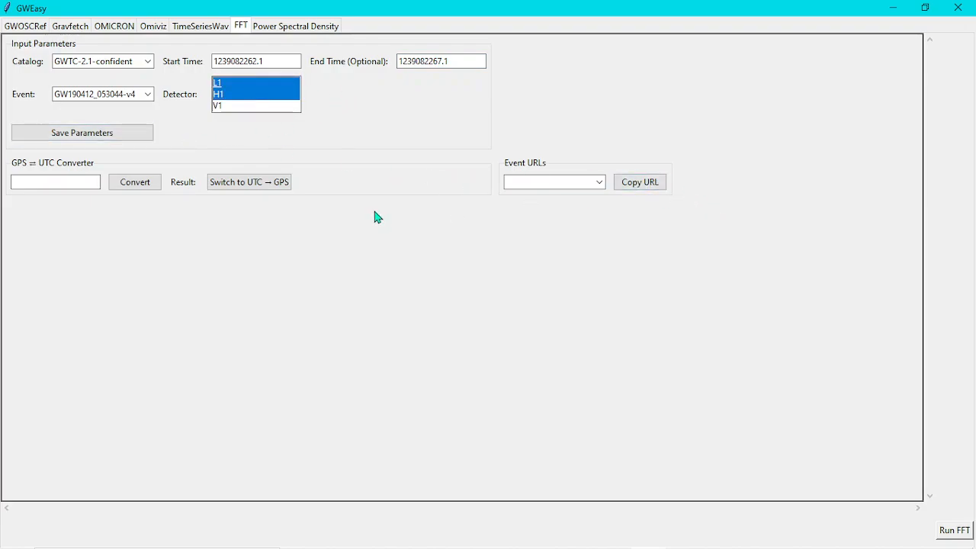
{"action": "left_click", "coordinate": [953, 527]}
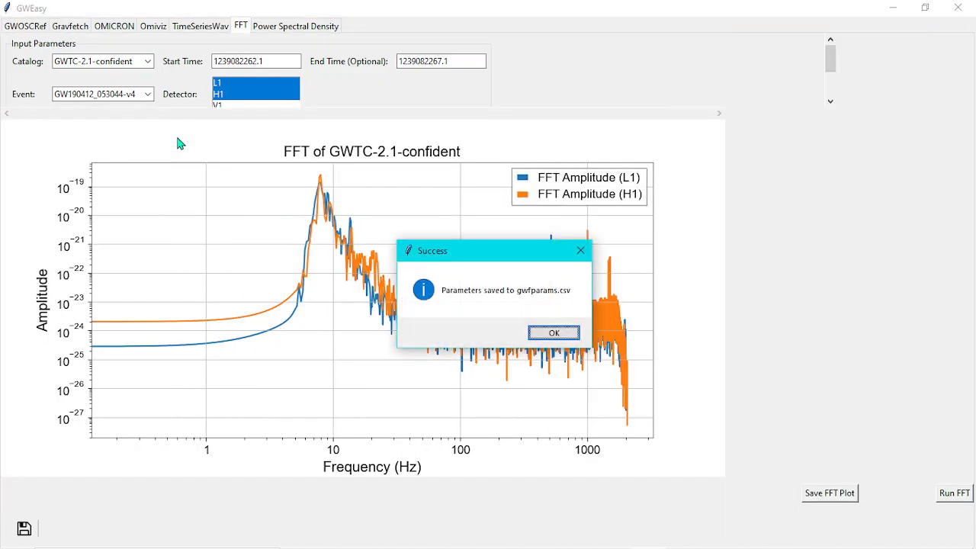
{"action": "left_click", "coordinate": [555, 333]}
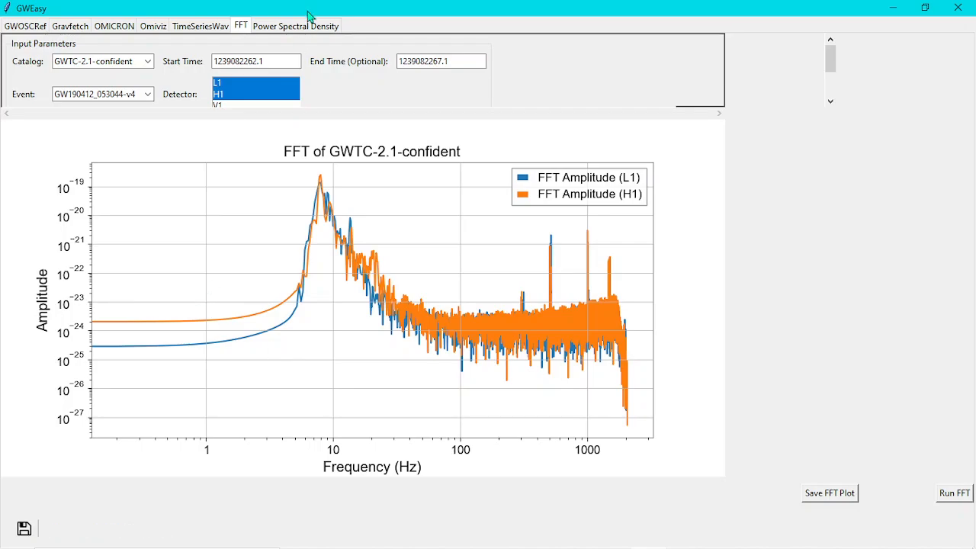
Switch to the power spectral density analysis and choose catalog GWTC-2.1-confident
{"action": "left_click", "coordinate": [271, 30]}
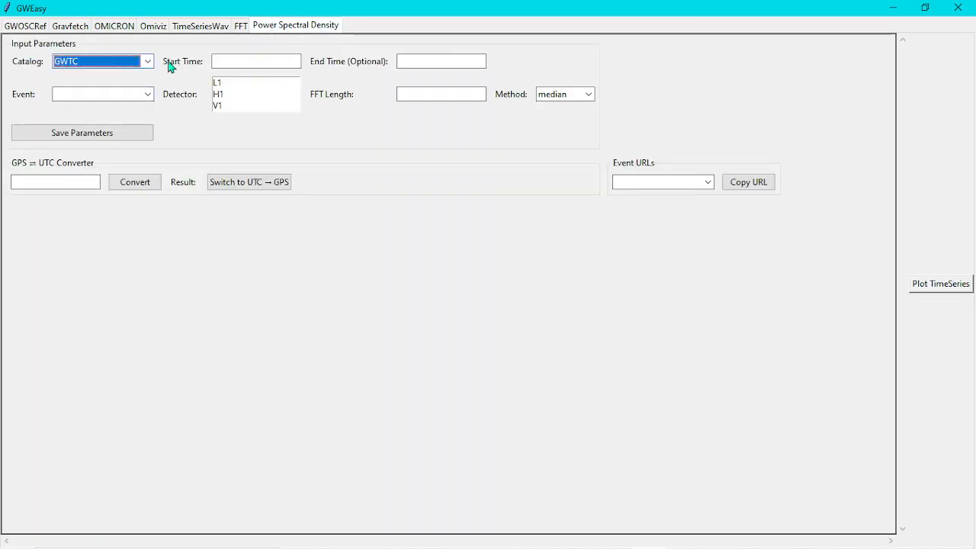
{"action": "left_click", "coordinate": [149, 64]}
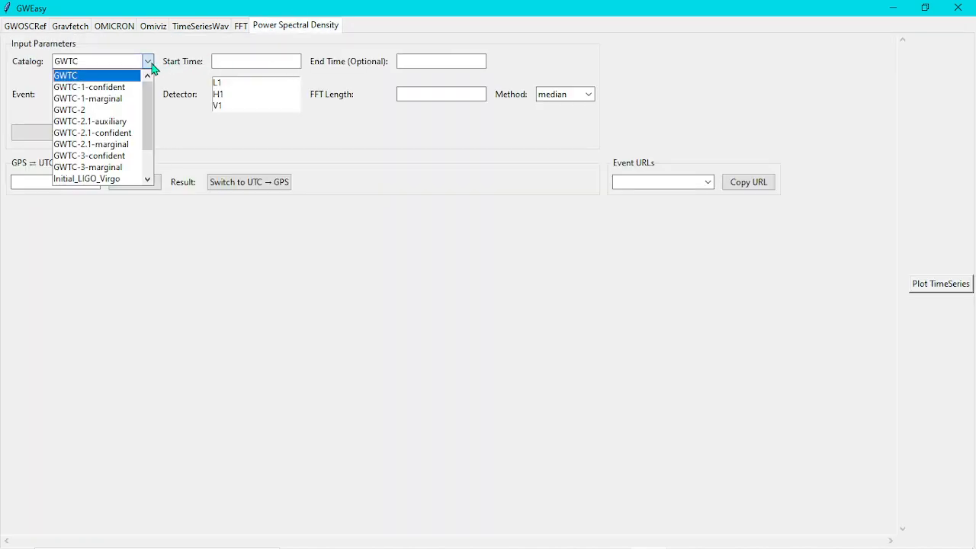
{"action": "left_click", "coordinate": [130, 132]}
Copy the start time 1238303737.2 of event GW190403_051519-v1 into the end time
{"action": "left_click_drag", "start_coordinate": [279, 61], "coordinate": [212, 68]}
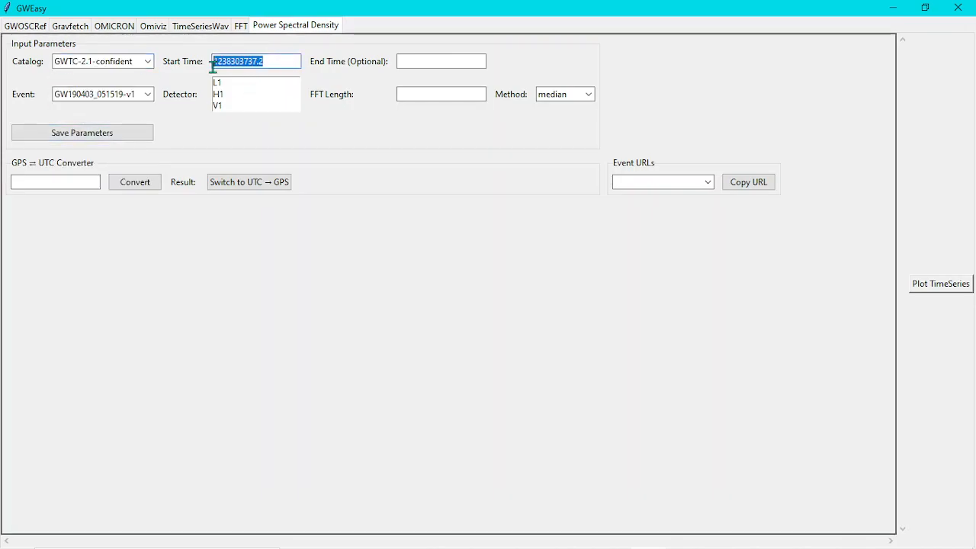
{"action": "key", "text": "ctrl+c"}
{"action": "left_click", "coordinate": [414, 61]}
{"action": "key", "text": "ctrl+v"}
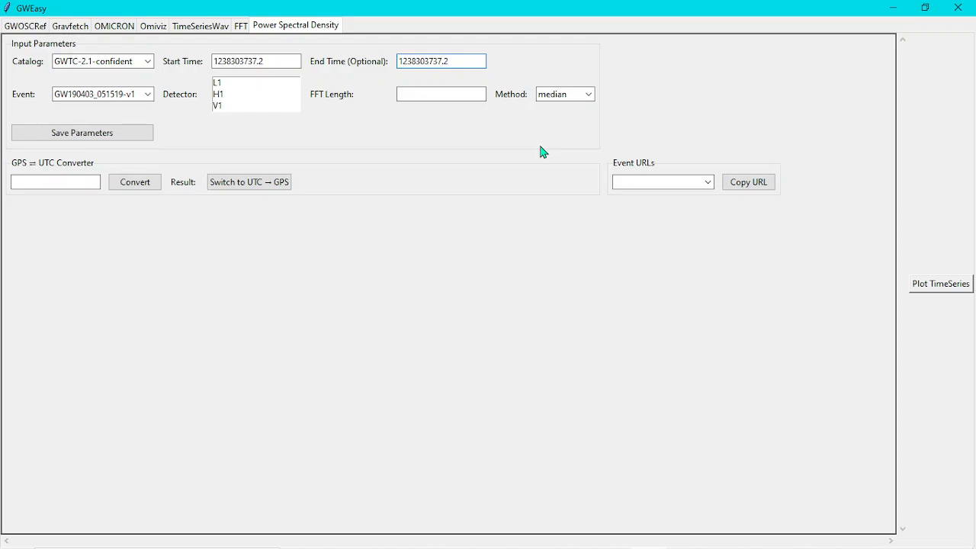
Choose event GW190412_053044-v4, then copy its start time into the end time and change it to 1239082265.1
{"action": "left_click", "coordinate": [148, 95]}
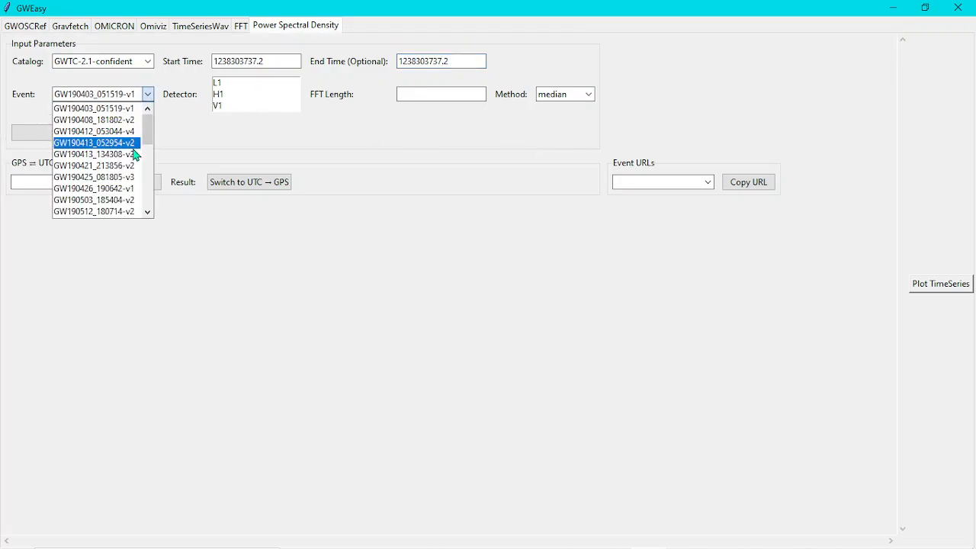
{"action": "left_click", "coordinate": [134, 131]}
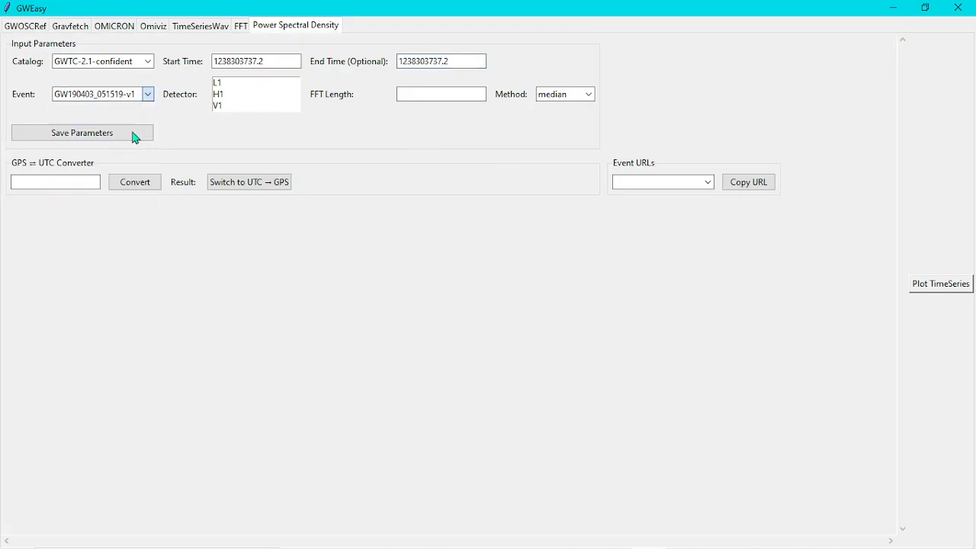
{"action": "left_click", "coordinate": [288, 61]}
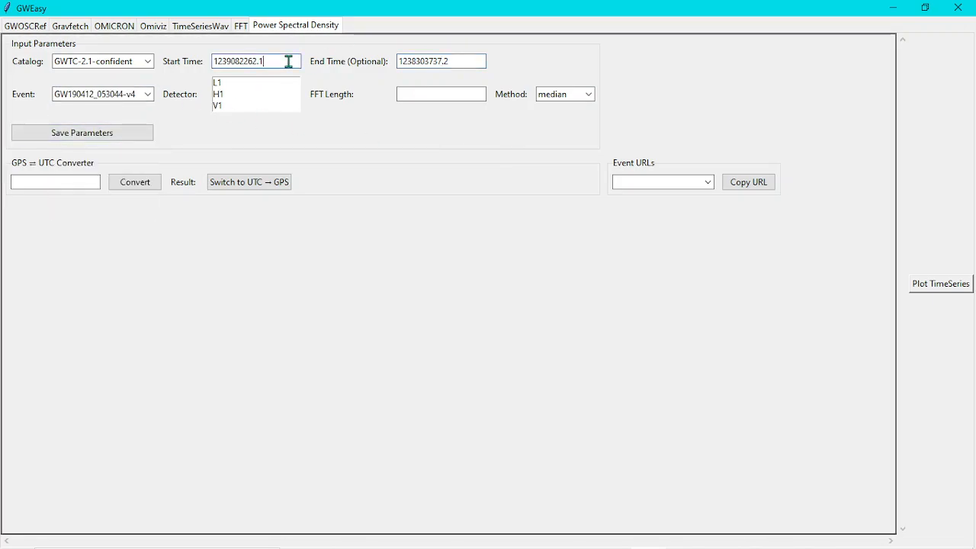
{"action": "left_click_drag", "start_coordinate": [278, 61], "coordinate": [189, 64]}
{"action": "left_click_drag", "start_coordinate": [480, 58], "coordinate": [330, 58]}
{"action": "key", "text": "ctrl+v"}
{"action": "left_click", "coordinate": [441, 61]}
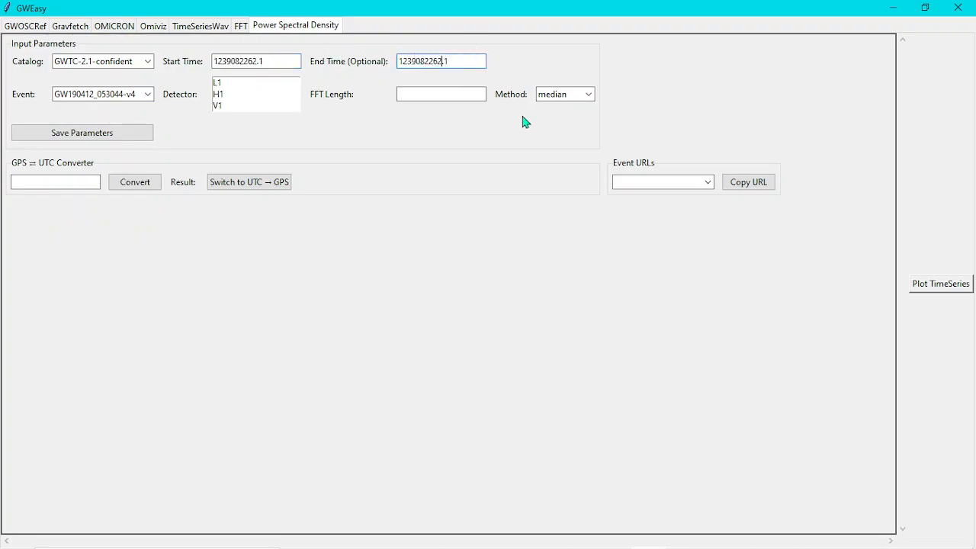
{"action": "key", "text": "BackSpace"}
{"action": "type", "text": "5"}
Select detectors L1, H1 and V1 for the power spectral density analysis
{"action": "left_click", "coordinate": [276, 84]}
{"action": "left_click", "coordinate": [270, 95]}
{"action": "left_click", "coordinate": [254, 106]}
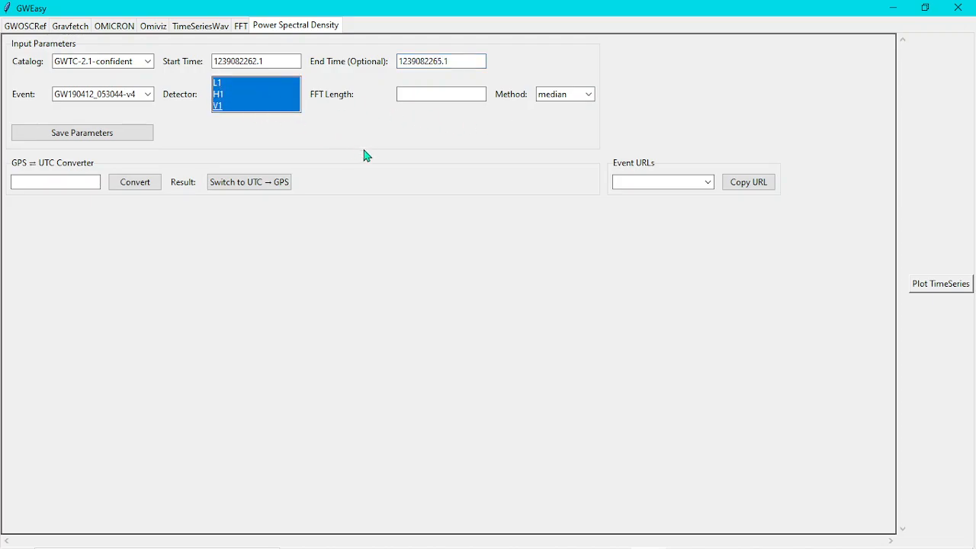
Set the FFT length to 3, keep the median method and plot the spectral density
{"action": "left_click", "coordinate": [446, 96]}
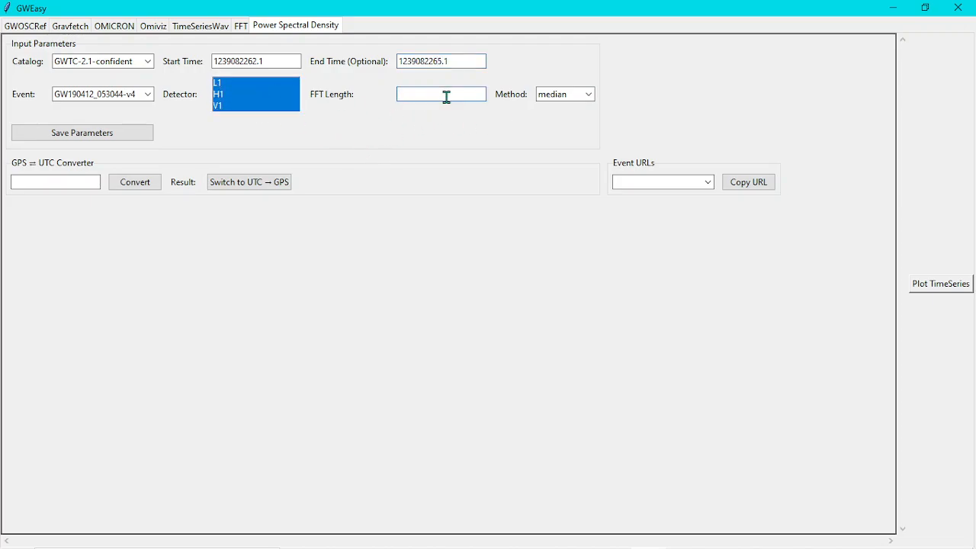
{"action": "type", "text": "3"}
{"action": "left_click", "coordinate": [588, 99]}
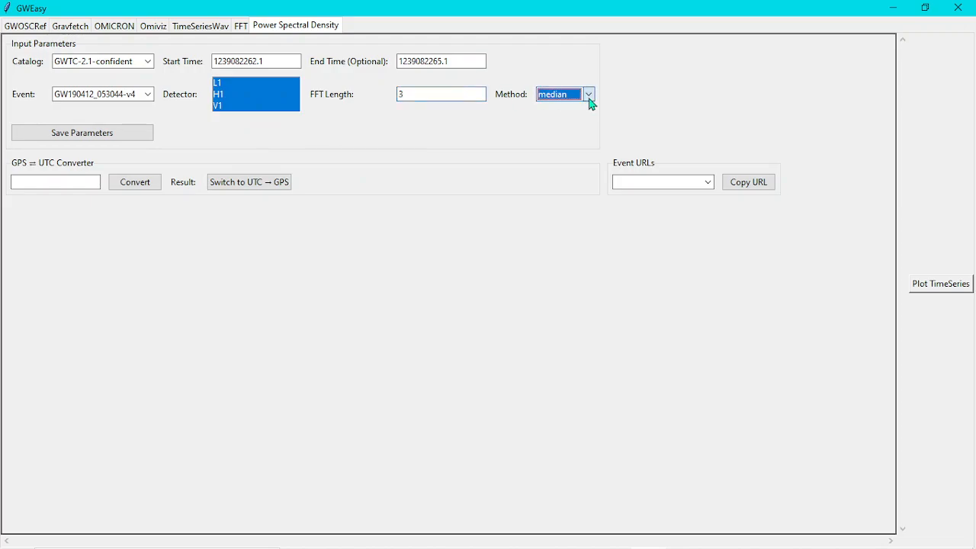
{"action": "left_click", "coordinate": [589, 100]}
{"action": "left_click", "coordinate": [967, 285]}
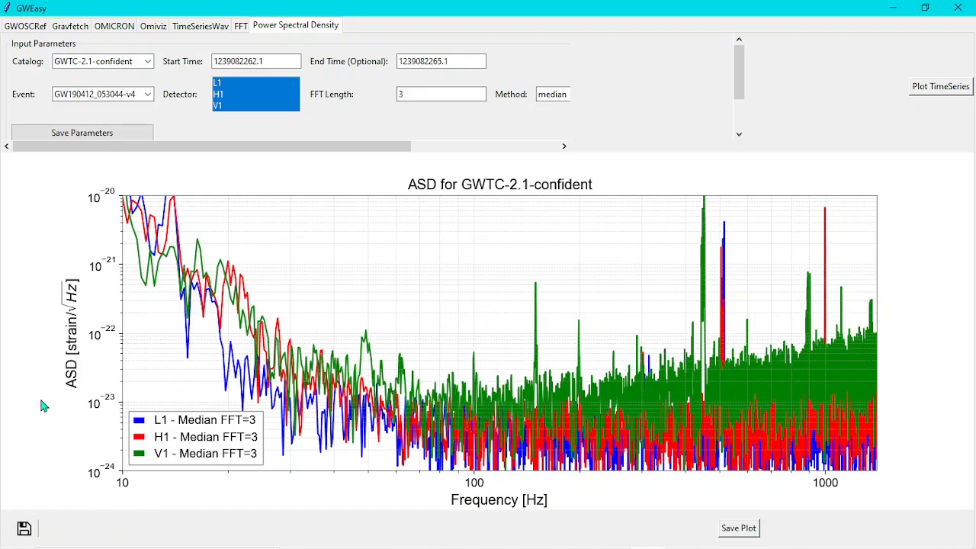
Open the save dialog for the ASD plot, close it without saving and view the remaining input parameters
{"action": "left_click", "coordinate": [738, 526]}
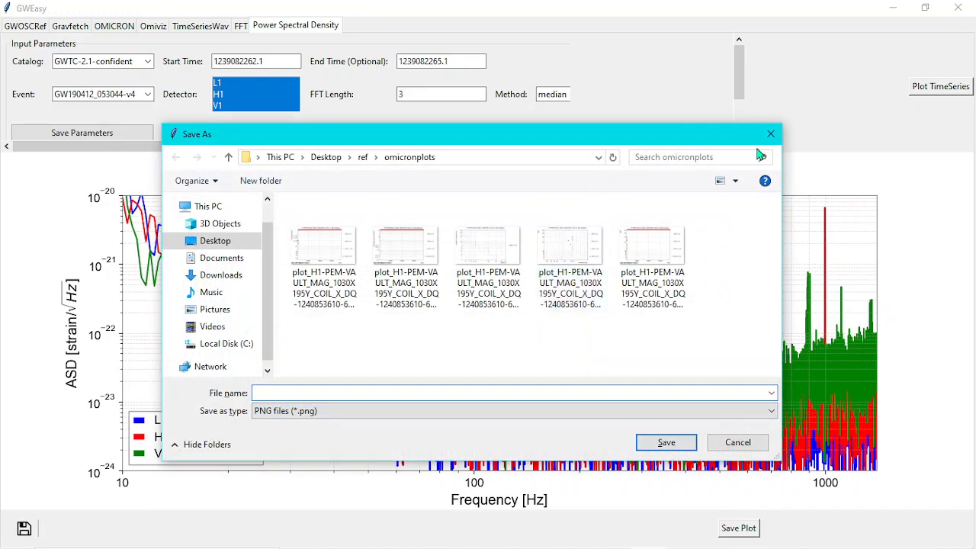
{"action": "left_click", "coordinate": [770, 134]}
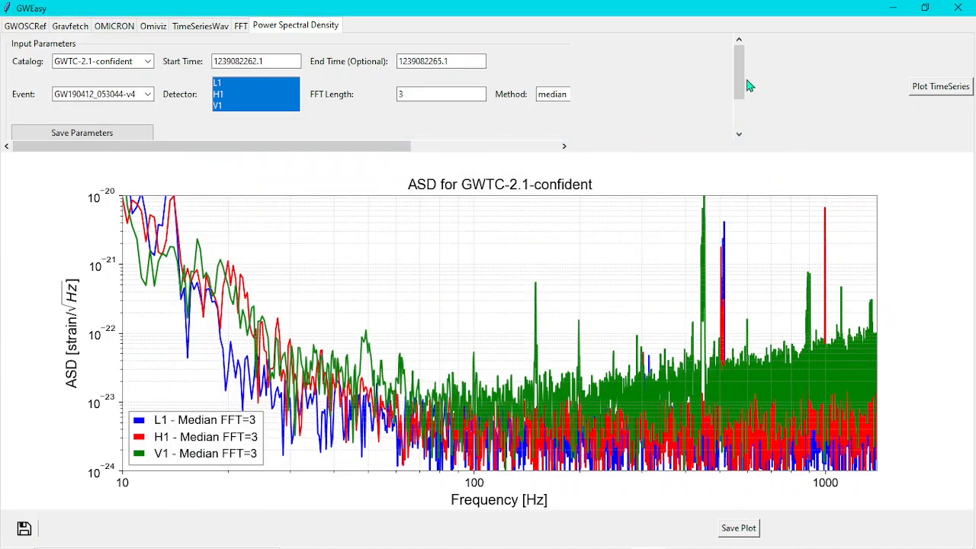
{"action": "left_click_drag", "start_coordinate": [743, 78], "coordinate": [745, 126]}
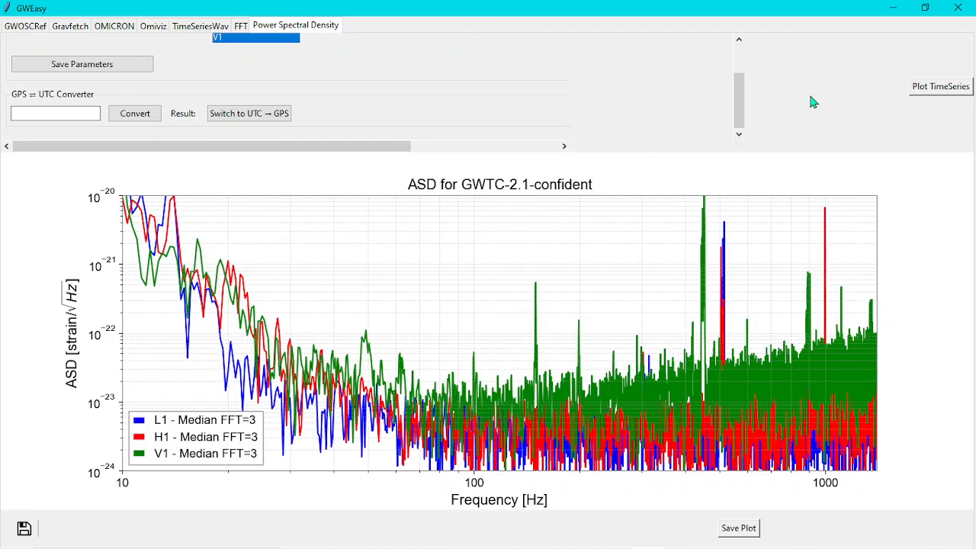